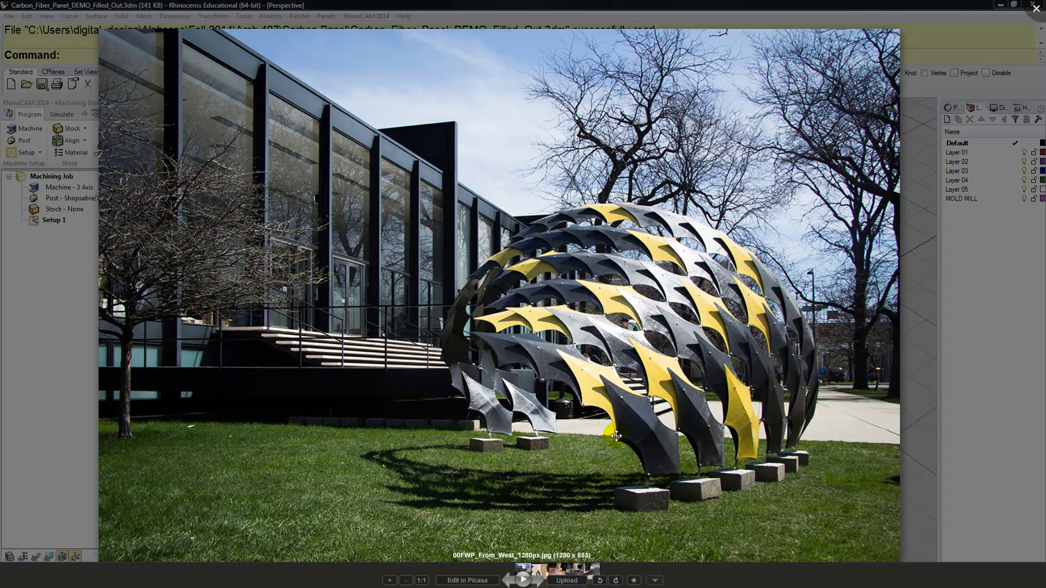
- Advance the Picasa viewer to IMG_2077.JPG, the photo of the panels and their mold boards
click(610, 432)
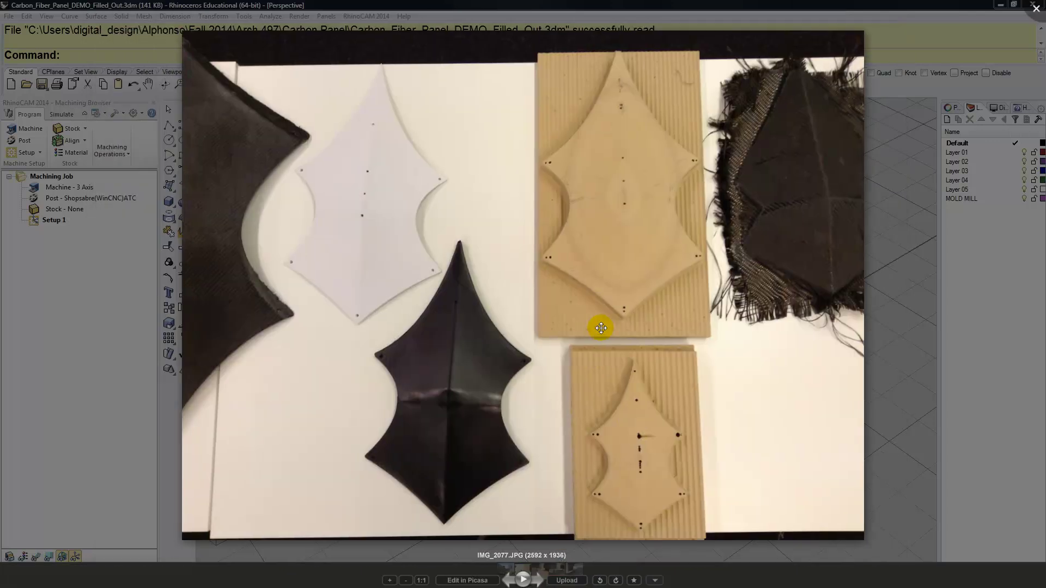
- Zoom into IMG_2077.JPG so the milled foam mold and carbon fibre panel fill the view
scroll(602, 287, up, 5)
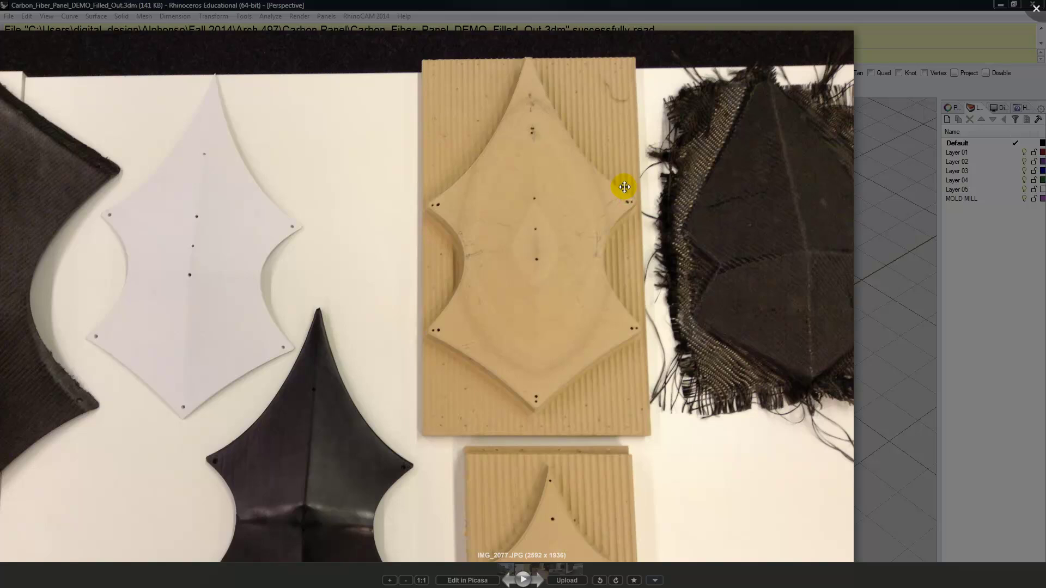
scroll(625, 187, up, 1)
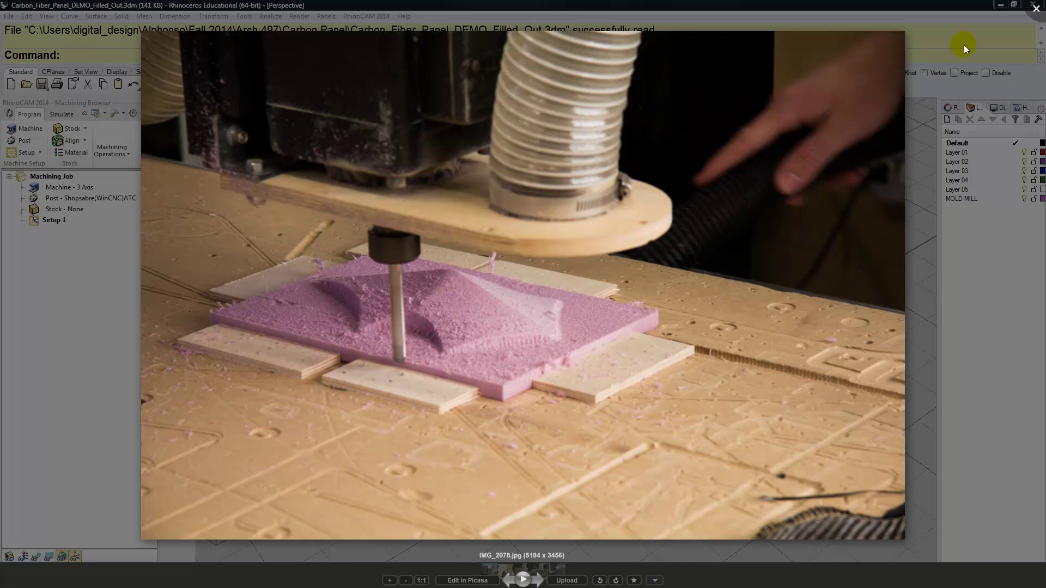
- Close the photo viewer and orbit the Perspective view to a flatter angle on the panel
click(1035, 8)
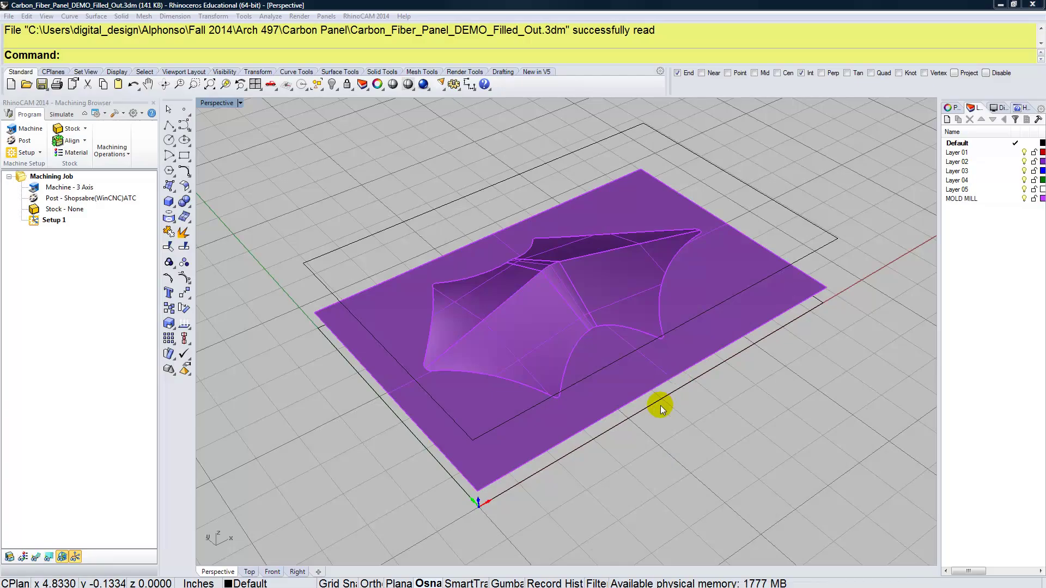
right_drag(650, 427, 656, 406)
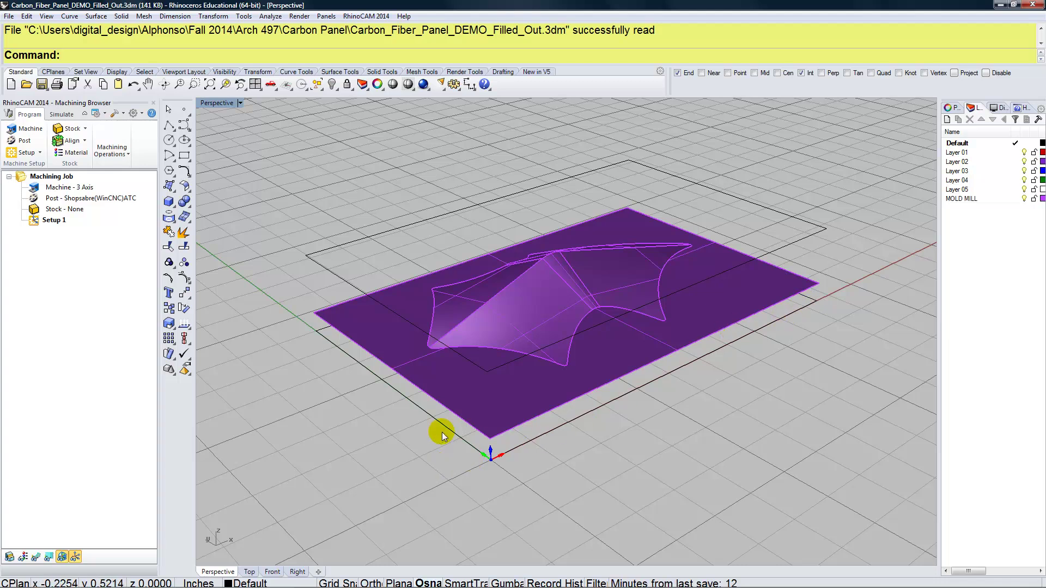
mouse_move(495, 437)
right_down()
mouse_move(497, 392)
mouse_move(484, 427)
right_up()
- Select the rectangular boundary curve, drag it, then undo the move
click(810, 241)
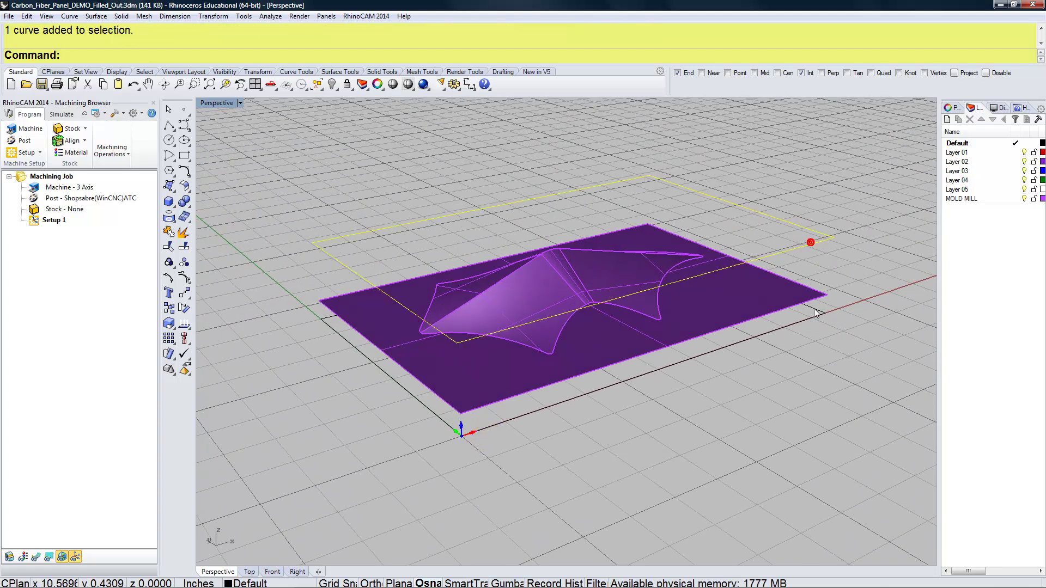
drag(813, 316, 811, 319)
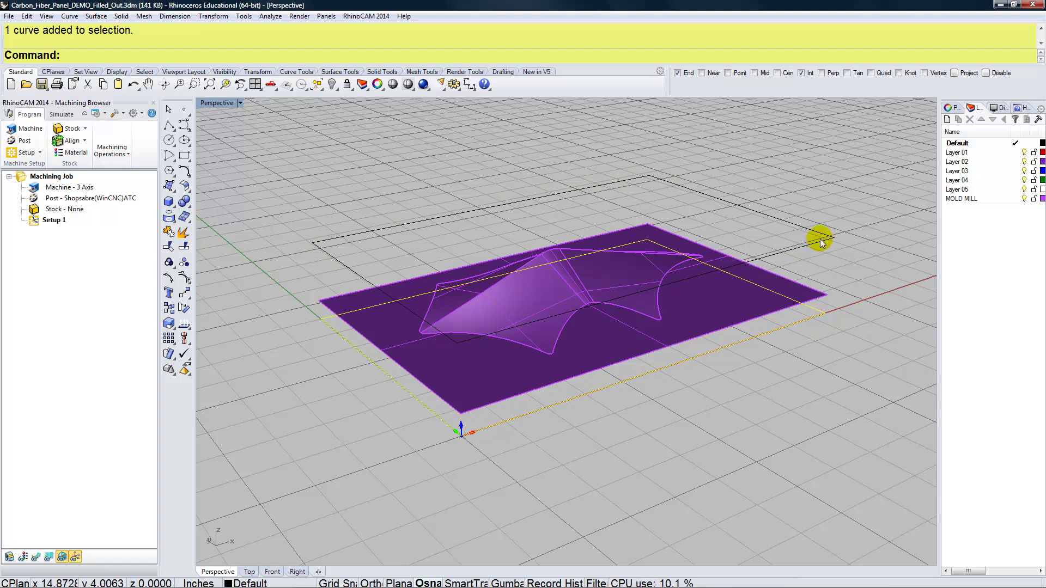
key(ctrl+z)
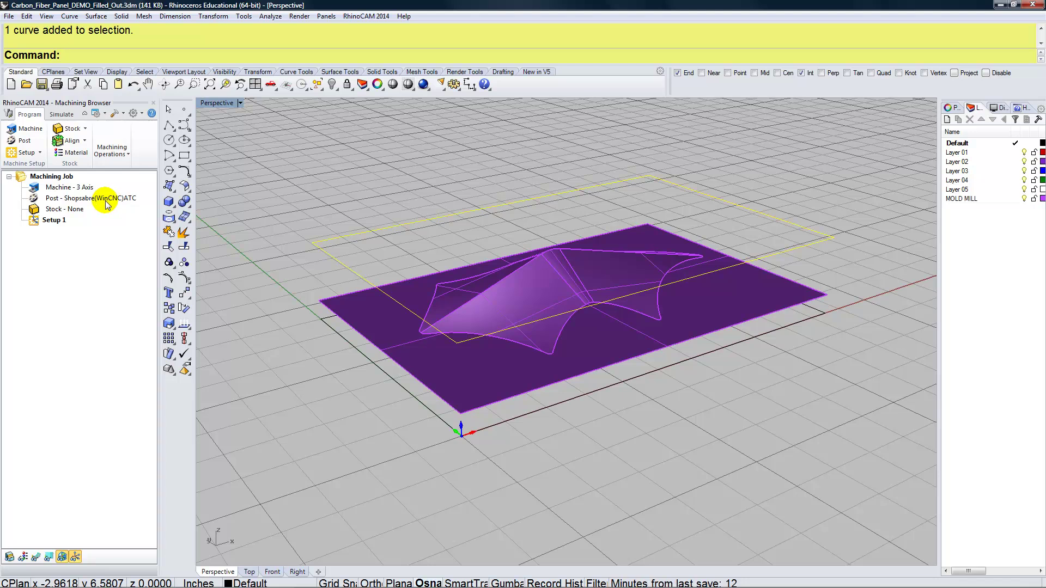
- Set the job's post-processor to FLASHCUT_PRECIX_INCH, writing posted files to the Posts folder
click(49, 199)
double_click(49, 199)
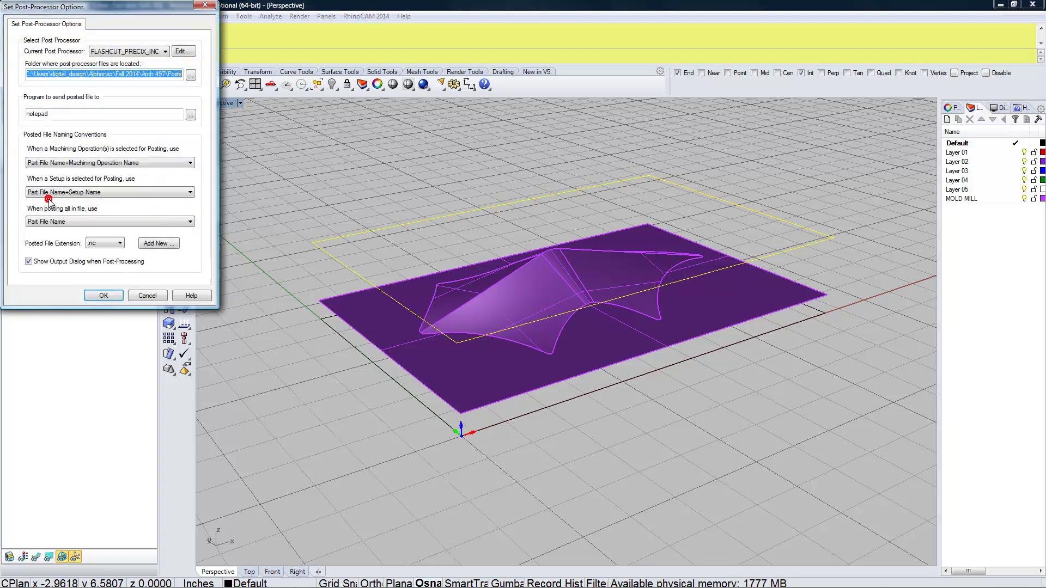
drag(149, 12, 234, 91)
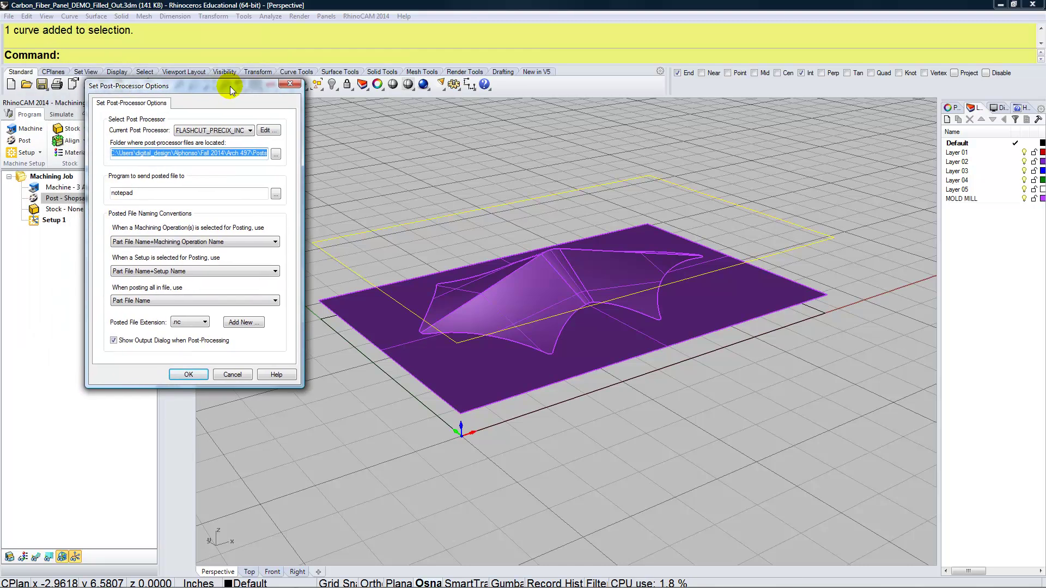
click(275, 155)
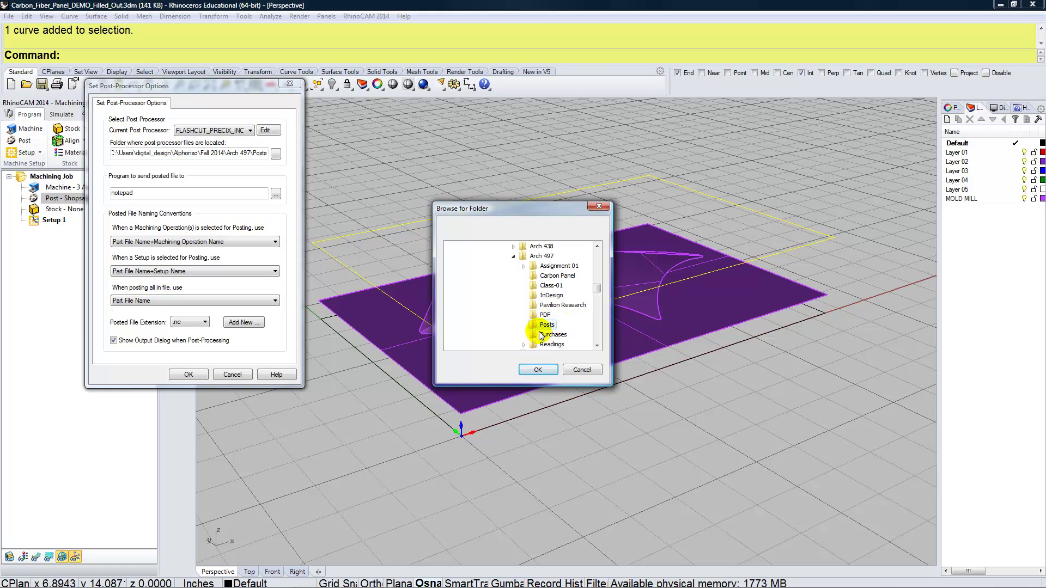
click(538, 371)
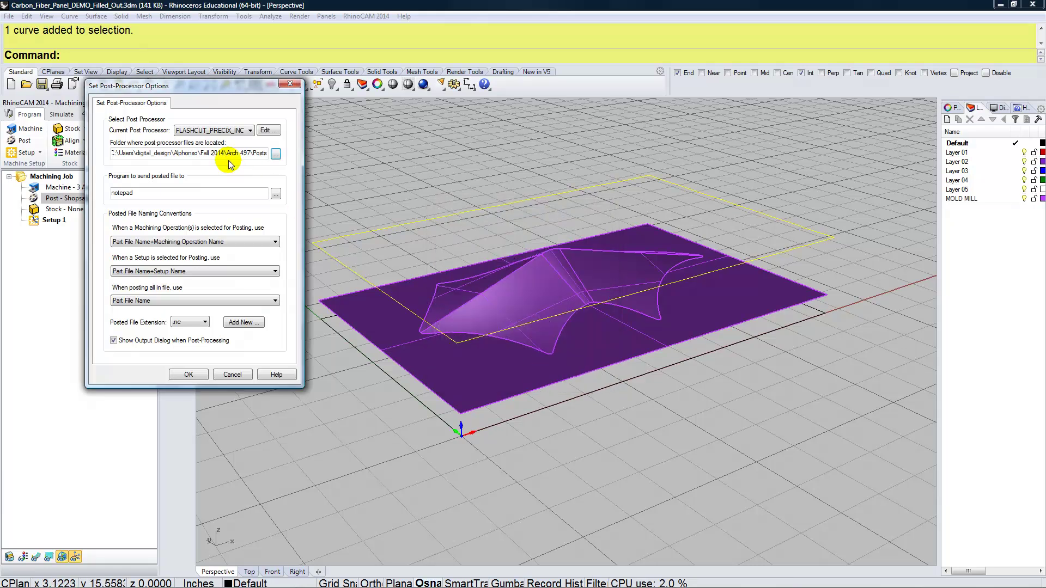
click(224, 131)
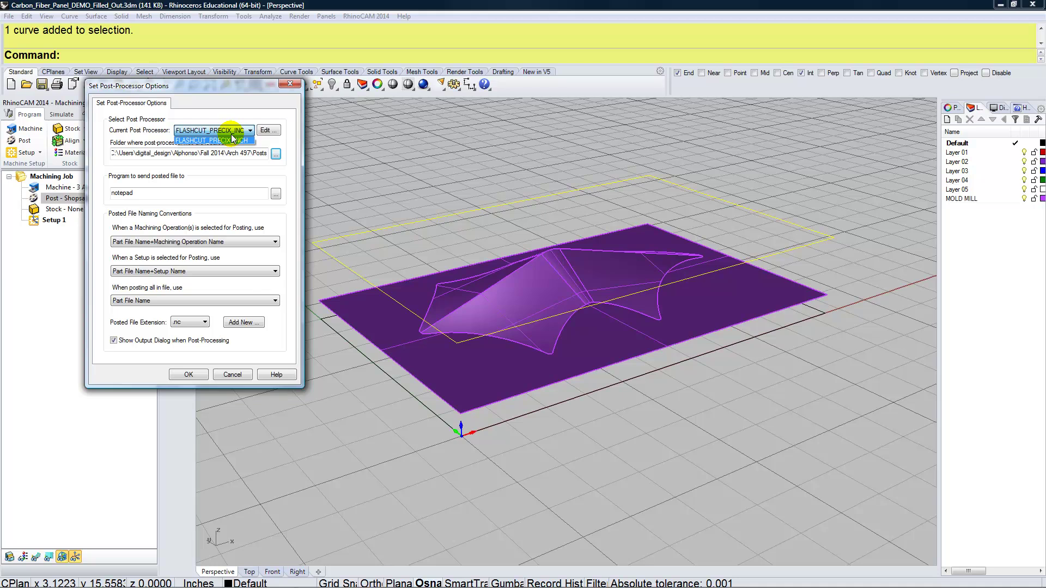
click(195, 378)
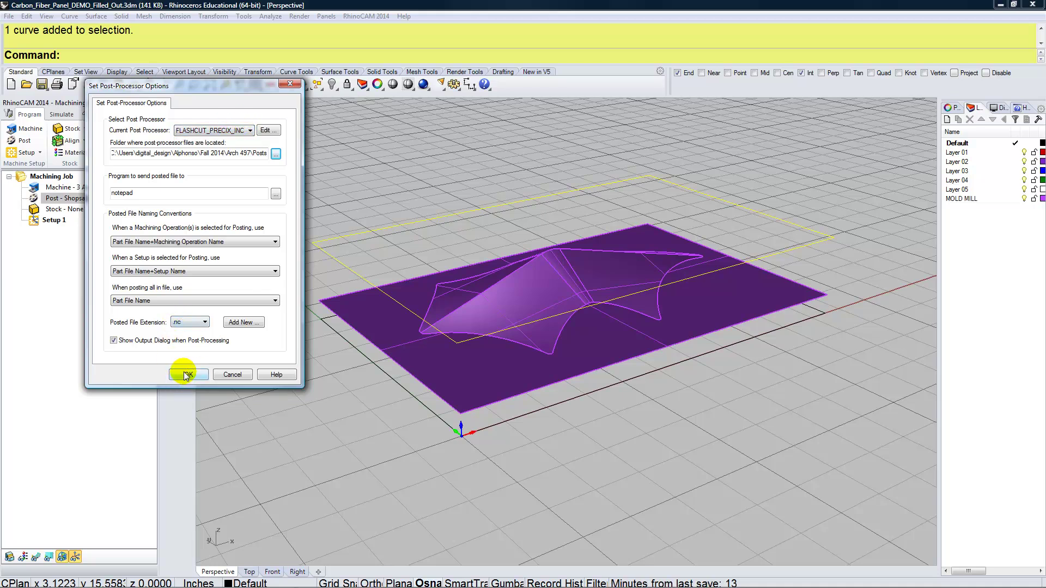
click(186, 374)
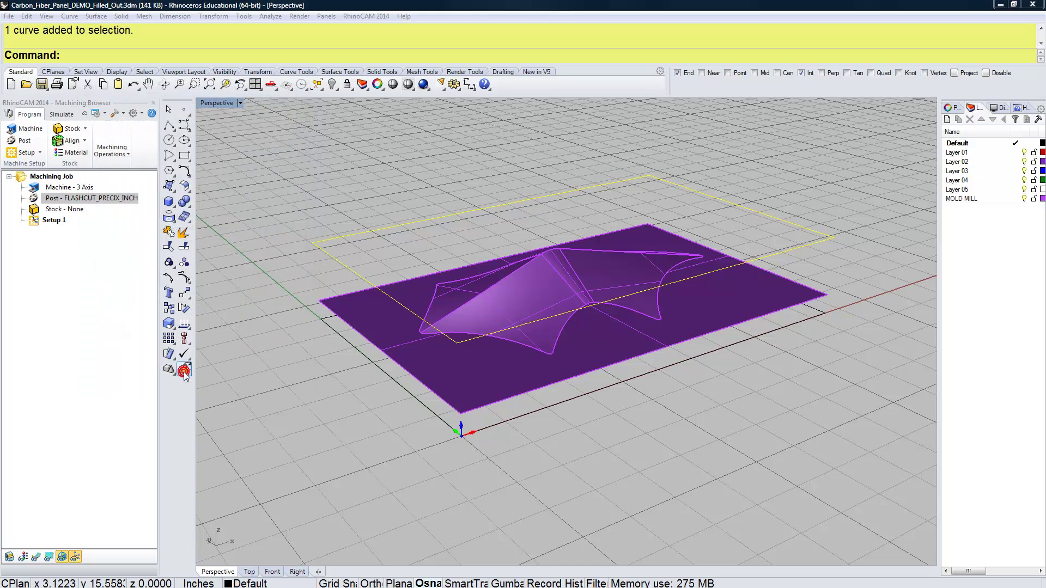
- Create a Box Stock with corner Xc 0, Yc 0 and size L 10.5, W 7, H 2
click(68, 212)
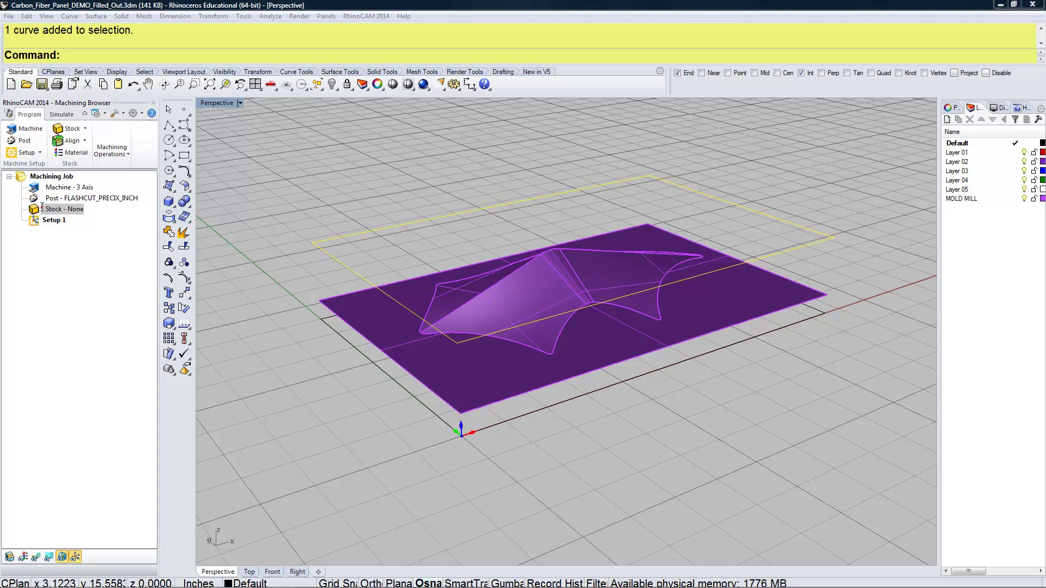
double_click(42, 208)
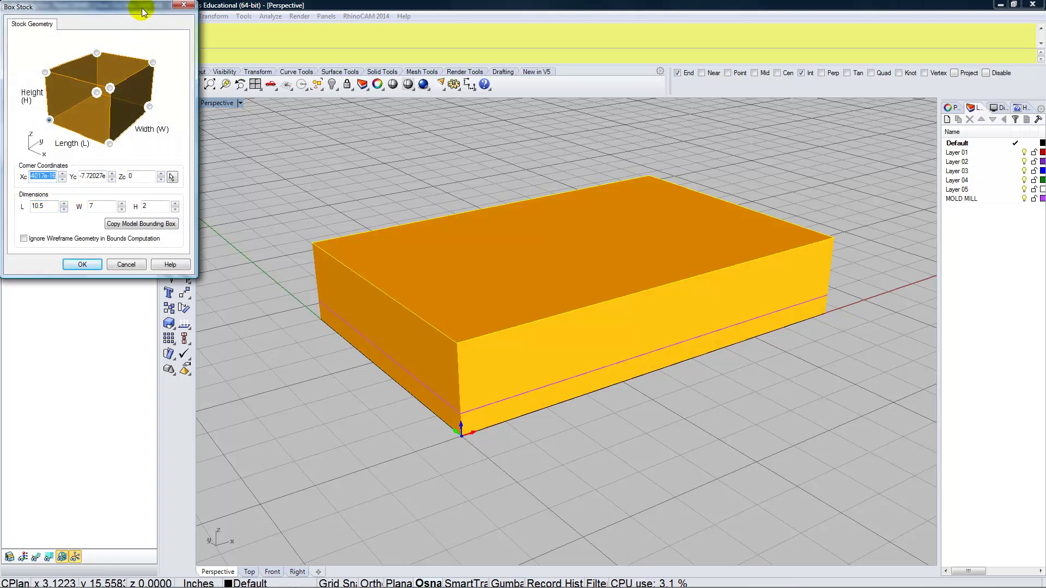
drag(143, 10, 230, 124)
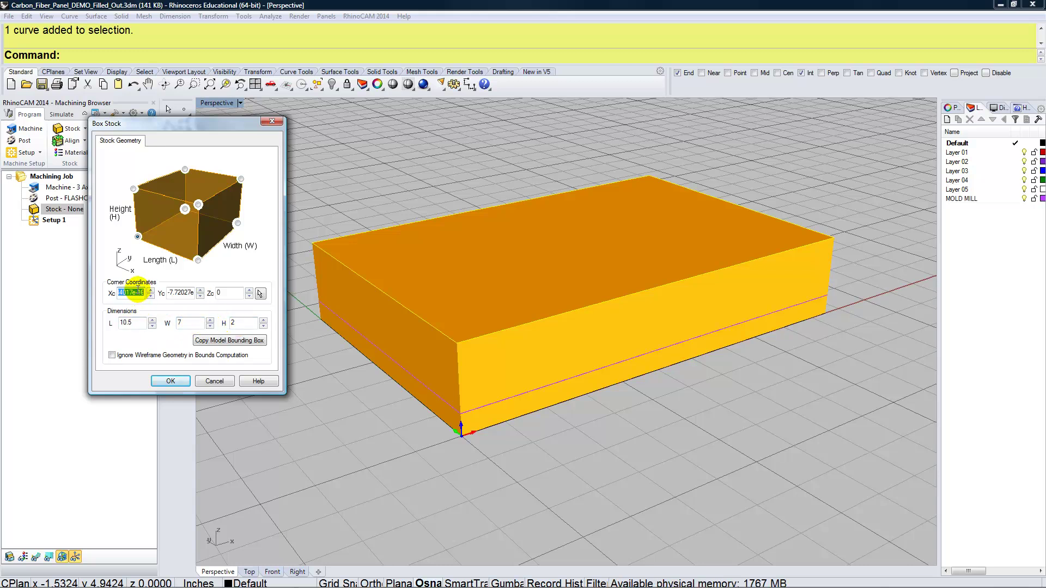
text(0)
drag(167, 292, 214, 286)
text(0)
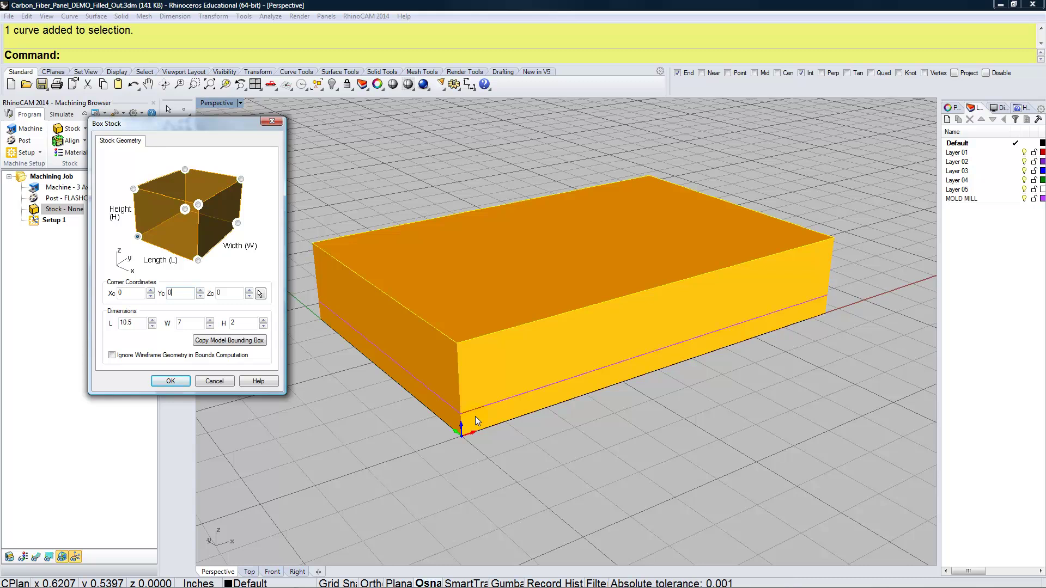
click(430, 436)
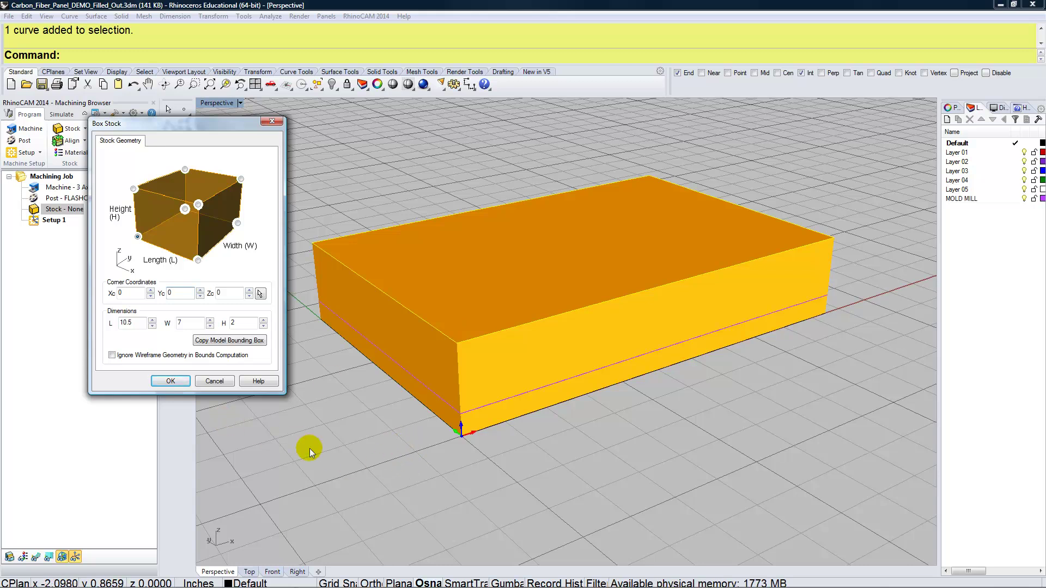
click(169, 382)
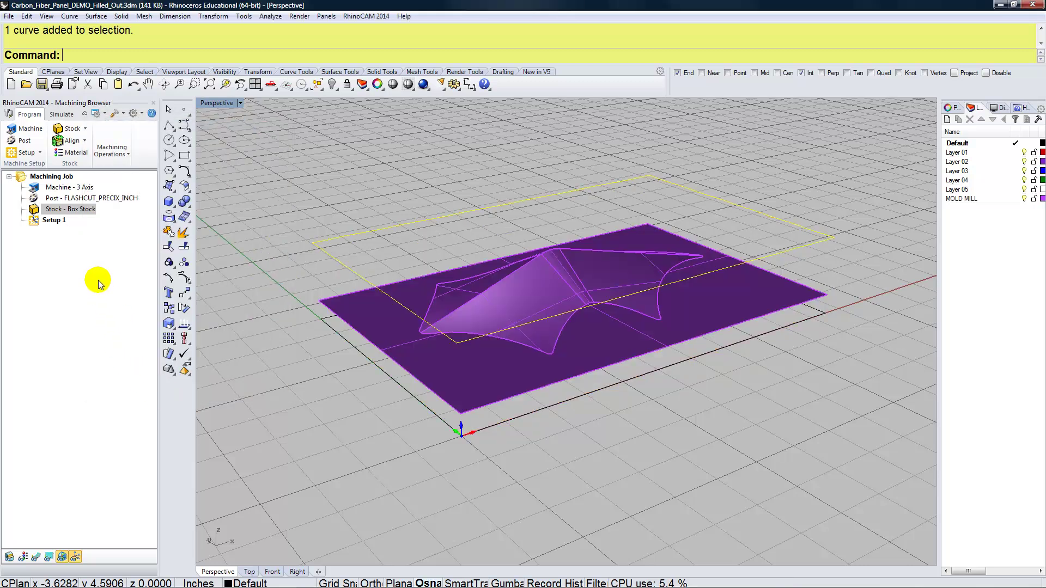
- Add a Parallel Finishing operation to Setup 1 from the 3 Axis operations
click(53, 221)
click(51, 220)
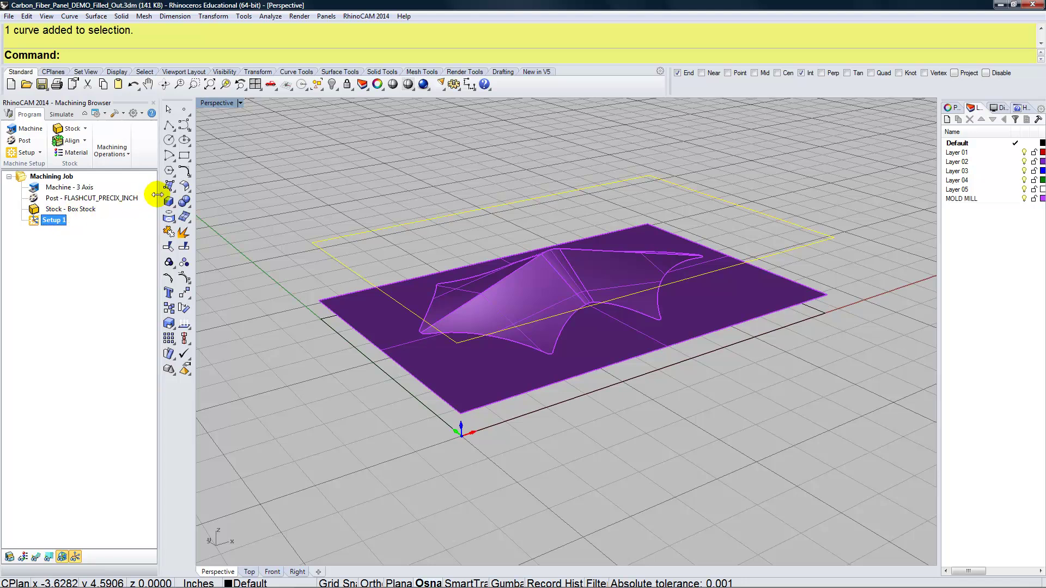
click(129, 157)
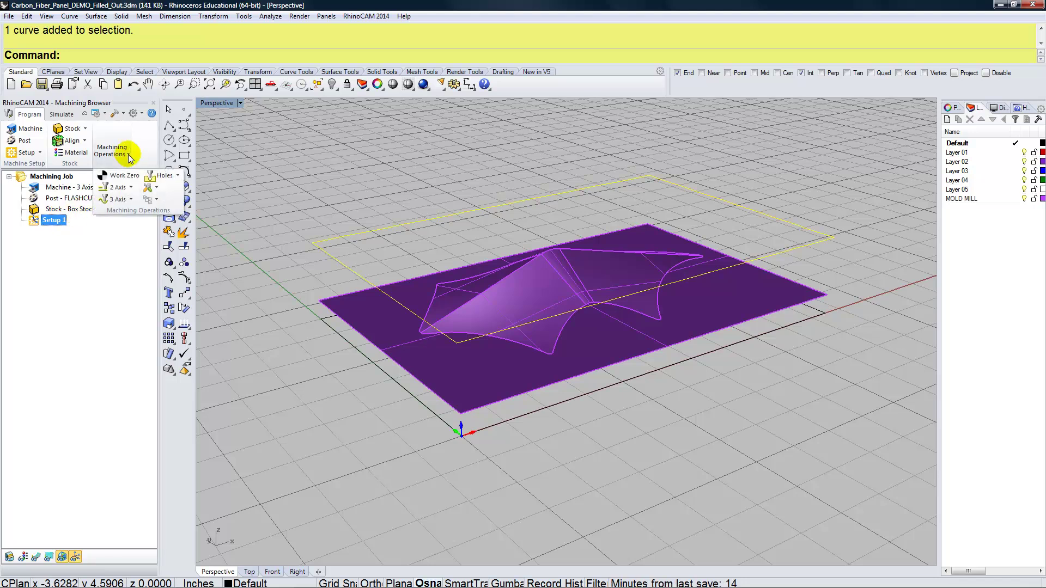
click(128, 199)
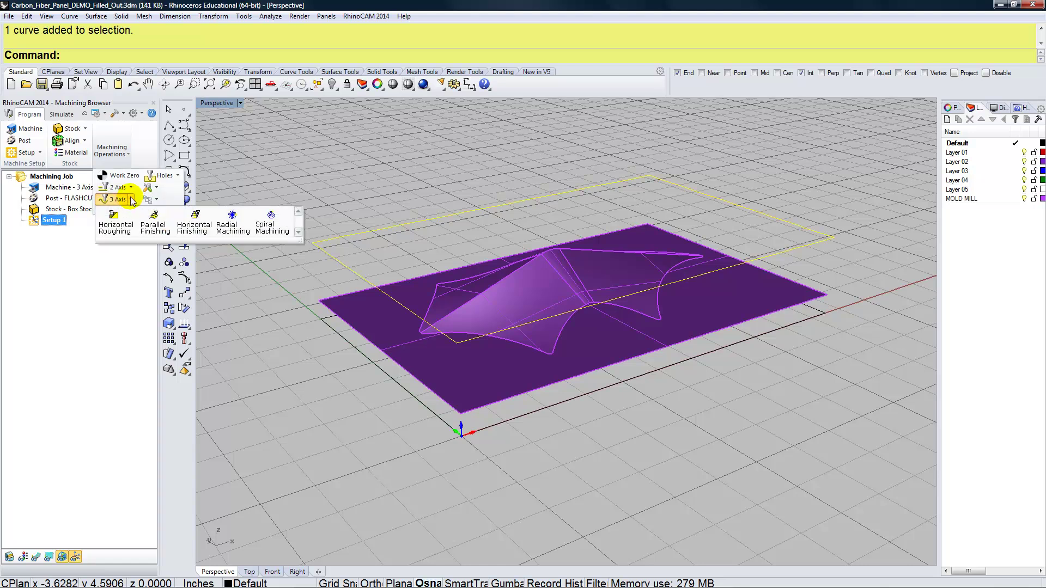
click(153, 221)
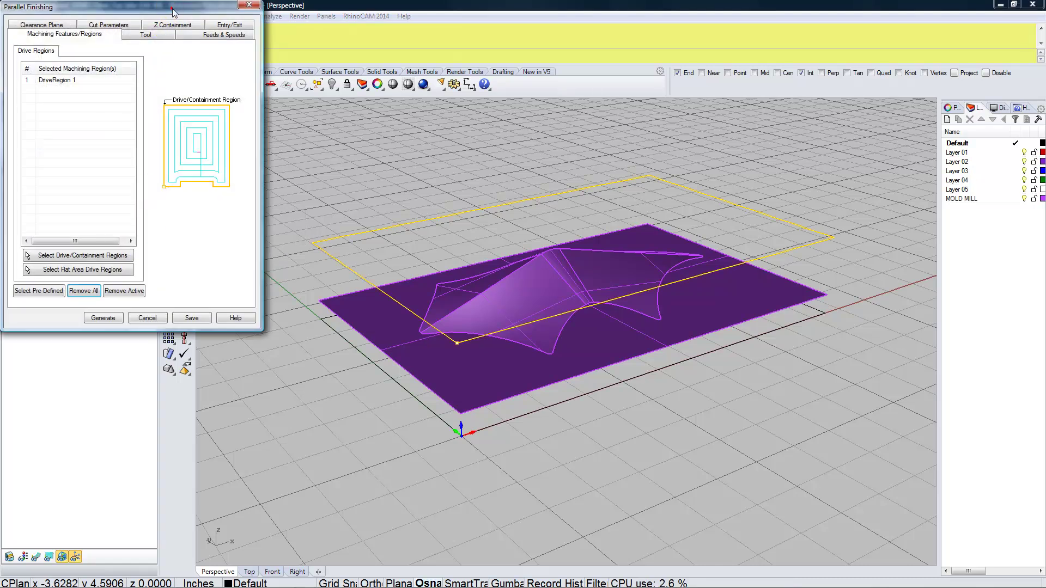
drag(183, 17, 247, 138)
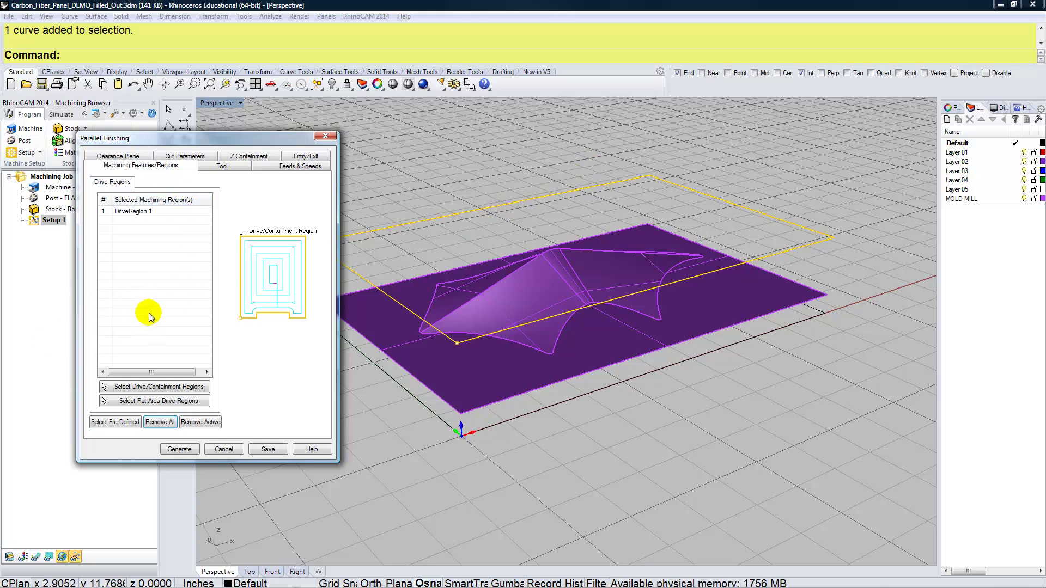
- Clear all preselected drive regions from the Parallel Finishing region list
click(161, 423)
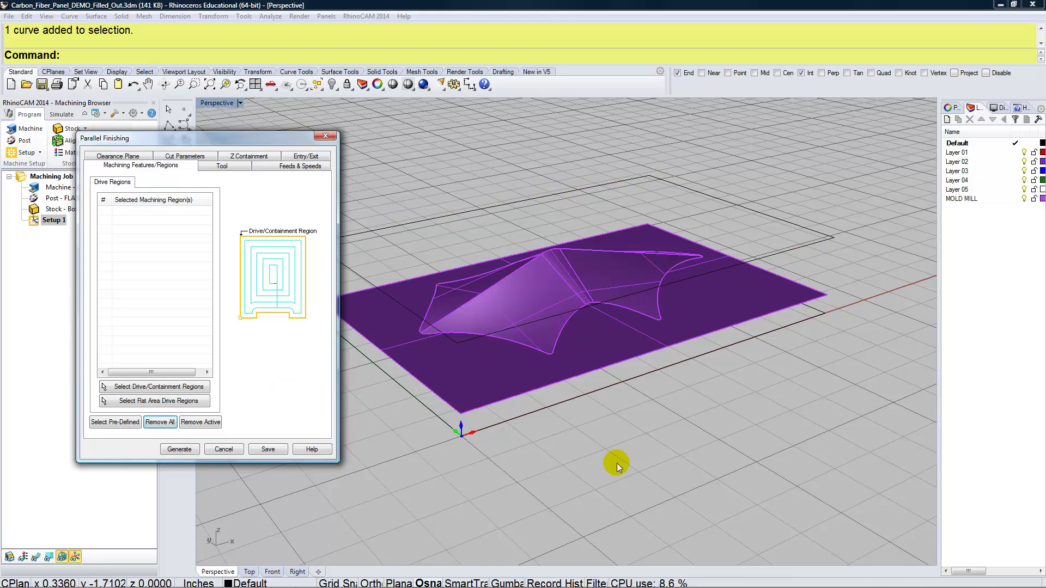
click(577, 332)
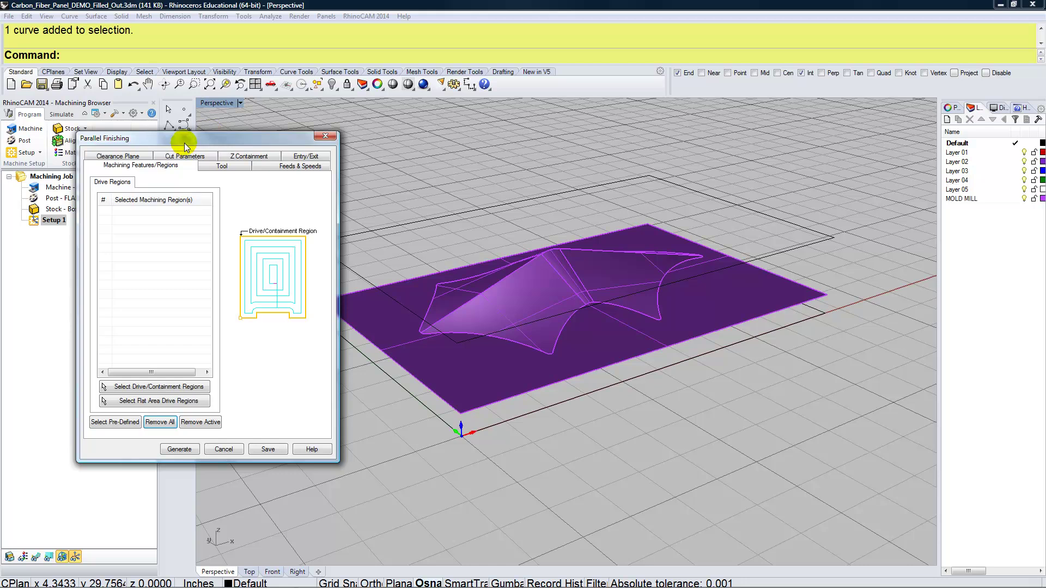
click(160, 424)
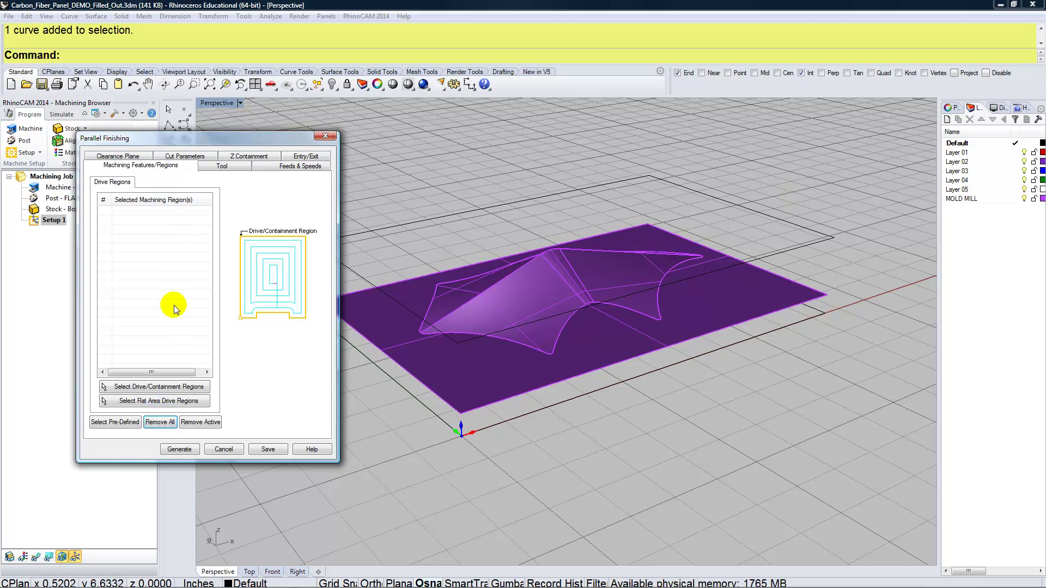
- Open the operation's Create/Select Tool dialog and rename the ball mill to BallMill 3/8"
click(227, 166)
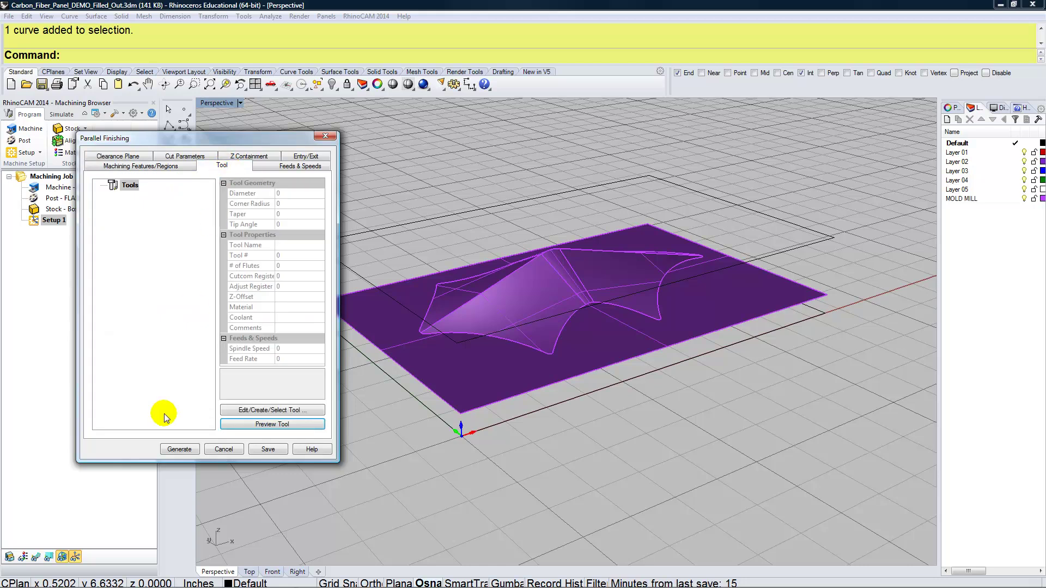
click(262, 410)
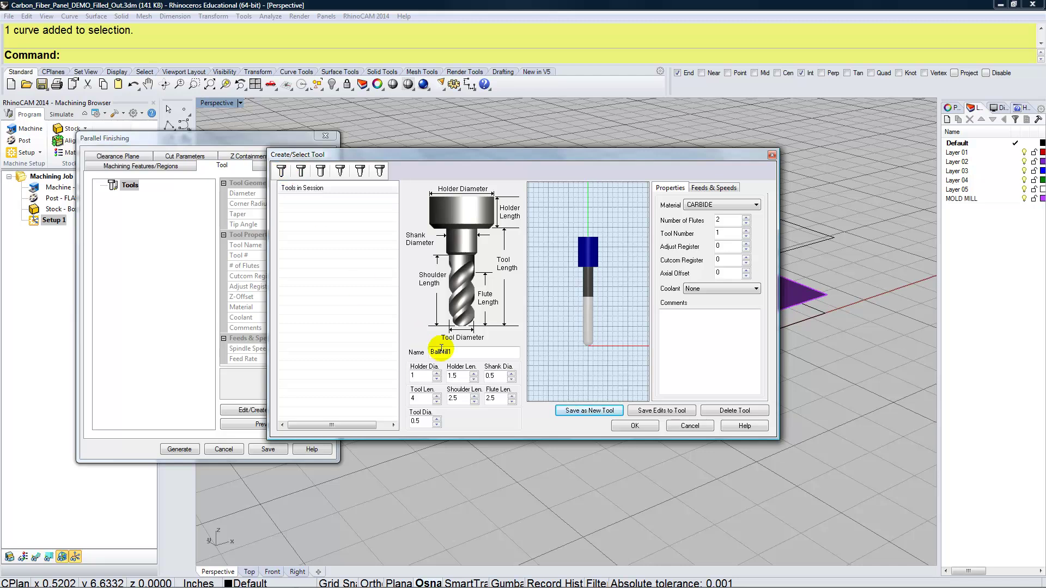
click(462, 351)
key(BackSpace)
text(3/8")
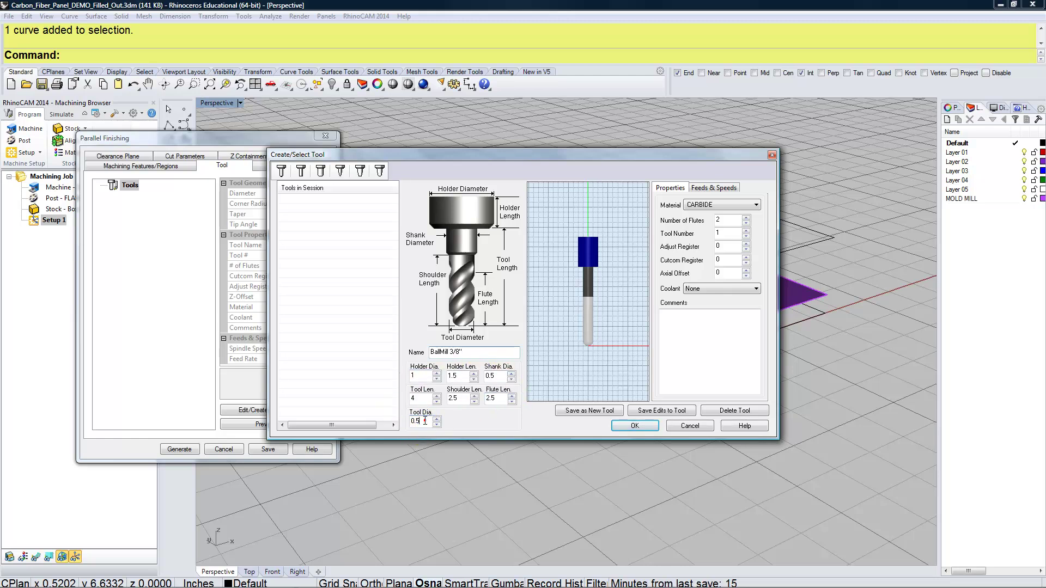
- Set tool diameter 0.375, shoulder length 3.5 and flute length 3
drag(424, 420, 403, 425)
text(.)
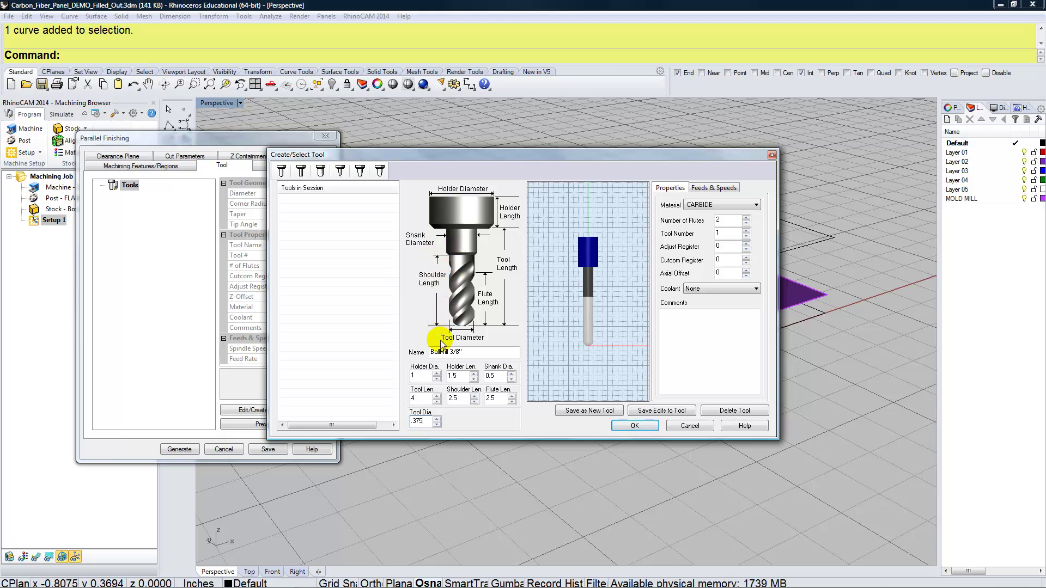
click(456, 398)
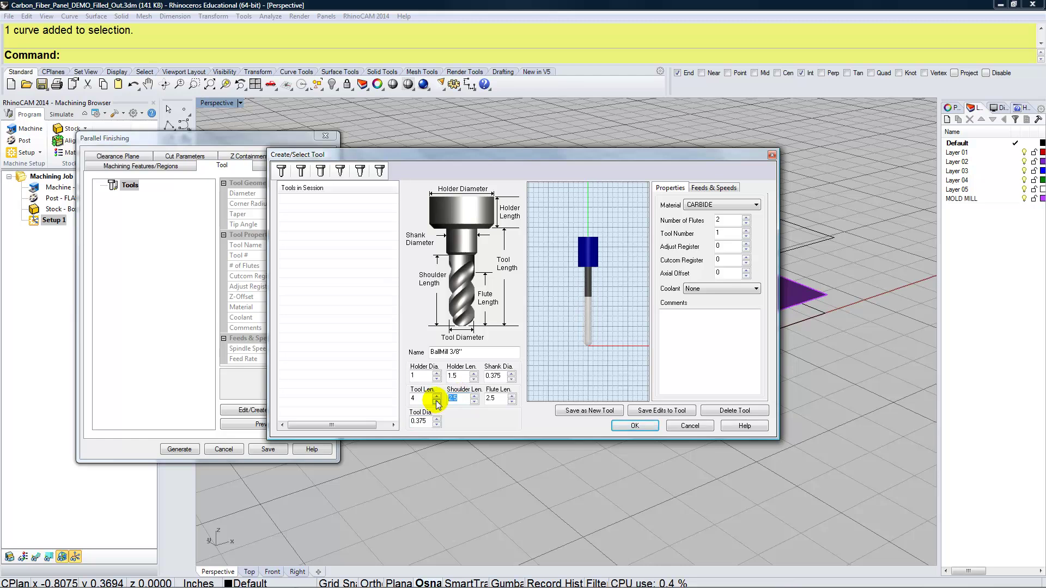
text(3)
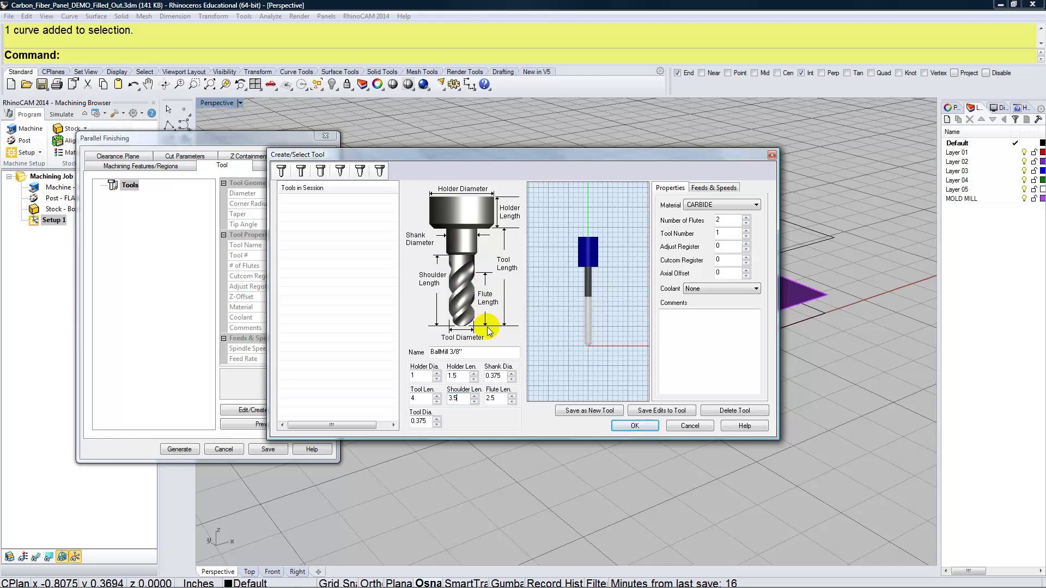
drag(496, 398, 481, 399)
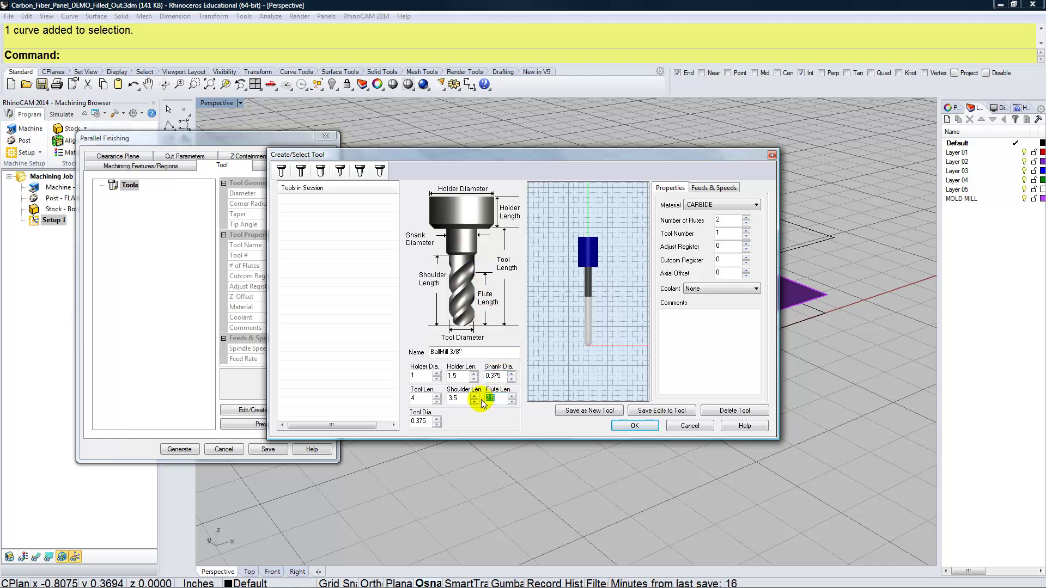
text(3)
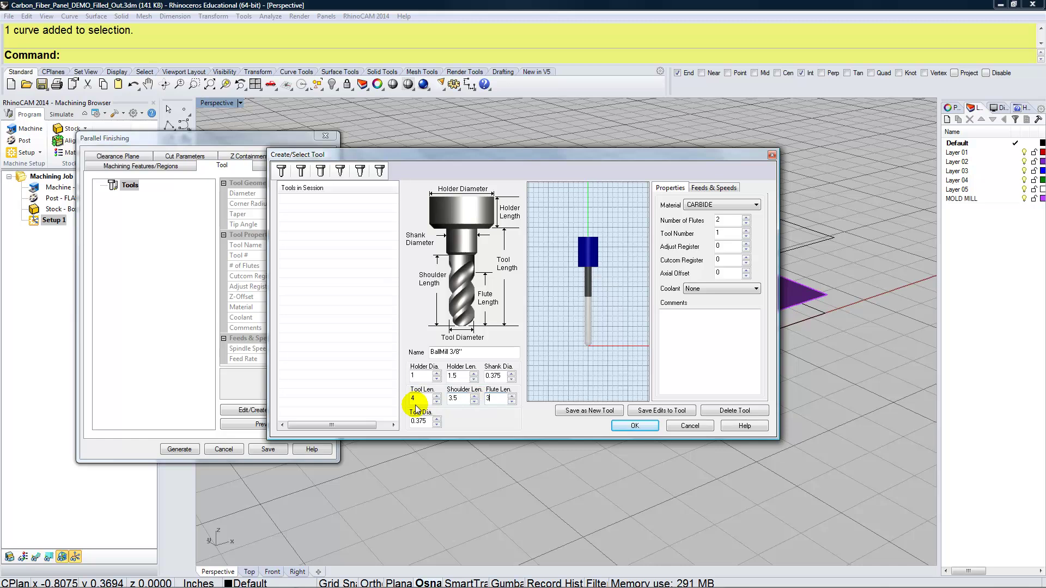
click(498, 377)
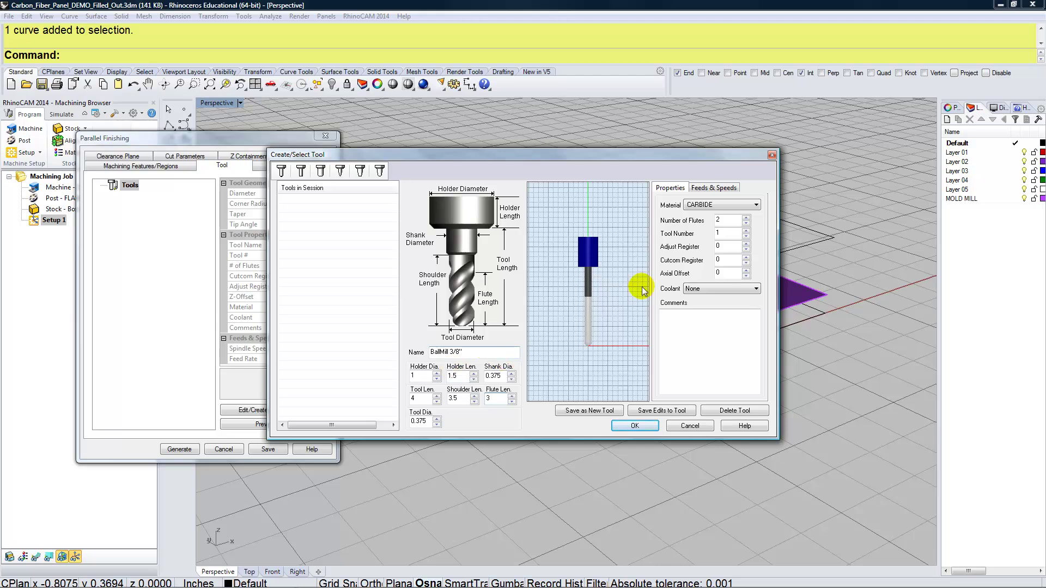
- Set spindle speed to 12000 RPM and plunge, approach and engage feeds to 150
click(711, 190)
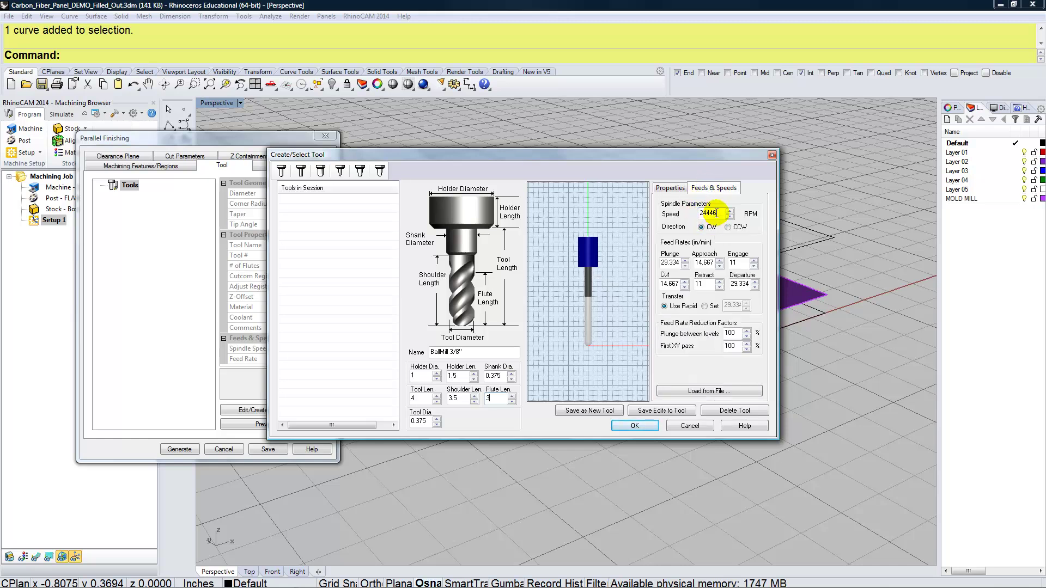
double_click(715, 213)
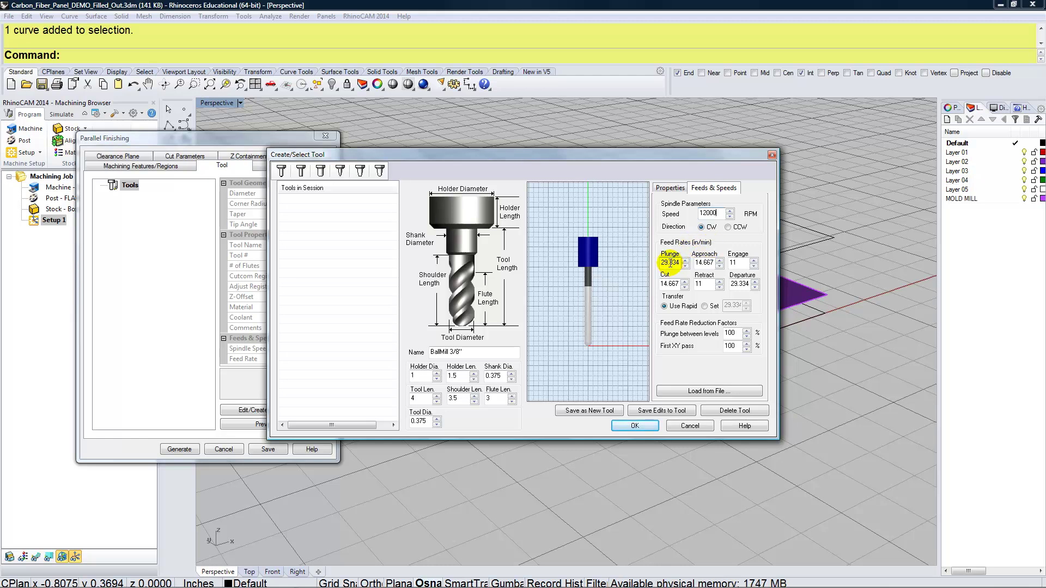
drag(677, 262, 654, 262)
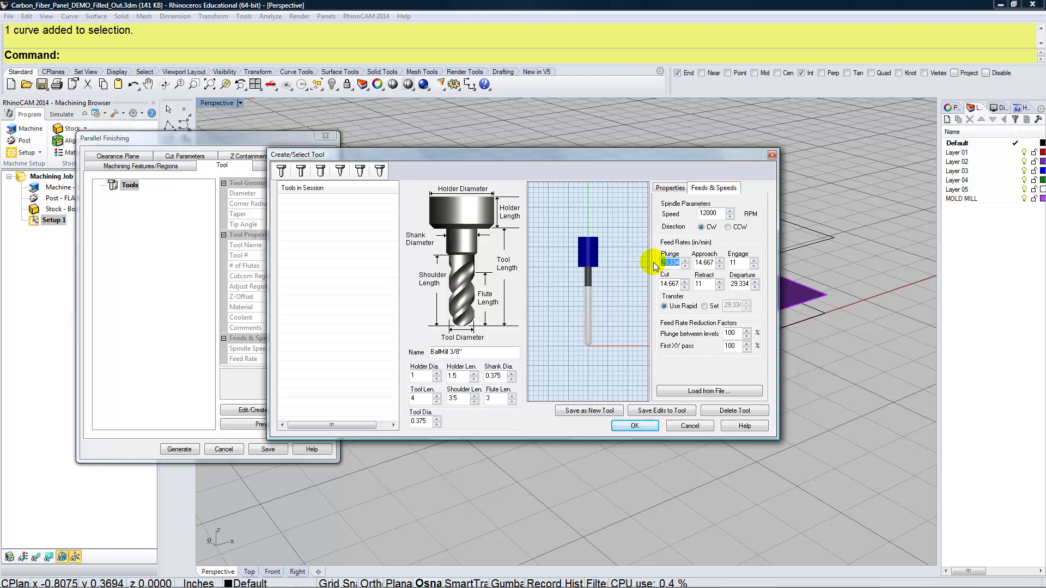
text(150)
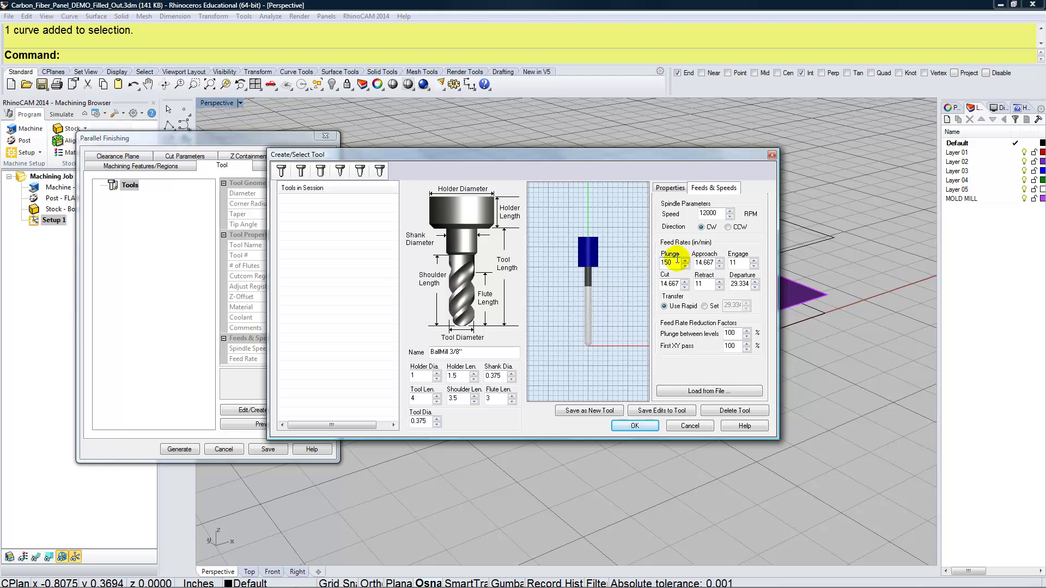
double_click(711, 262)
text(150)
click(733, 262)
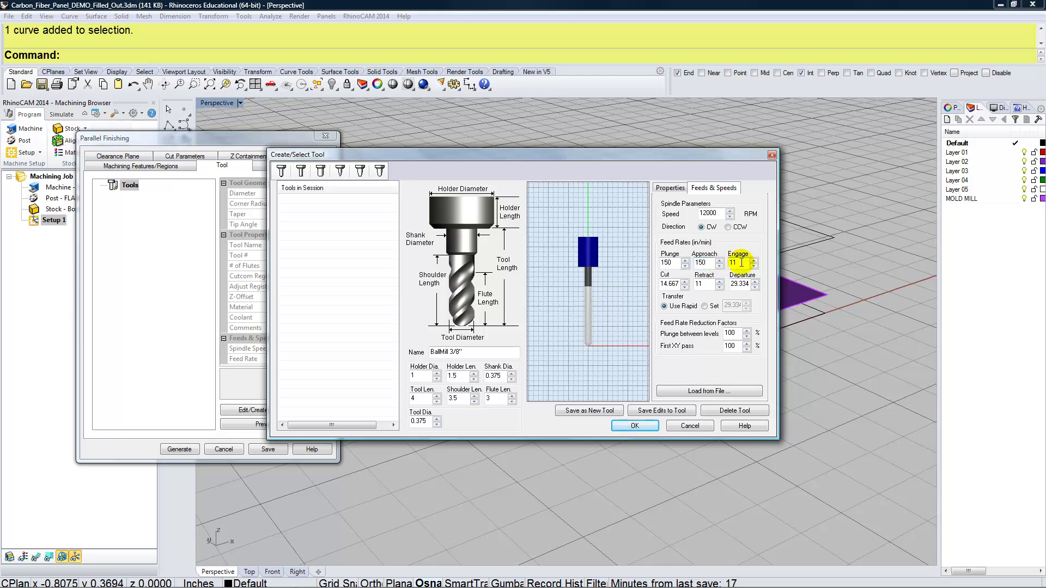
text(150)
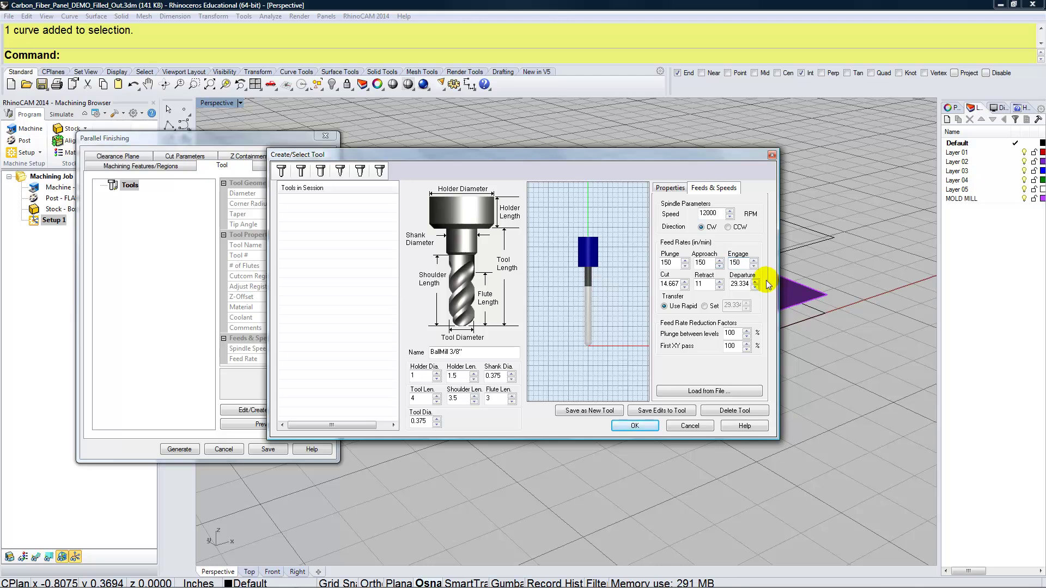
- Set cut, retract and departure feeds to 300 and save the edits to the tool
click(676, 284)
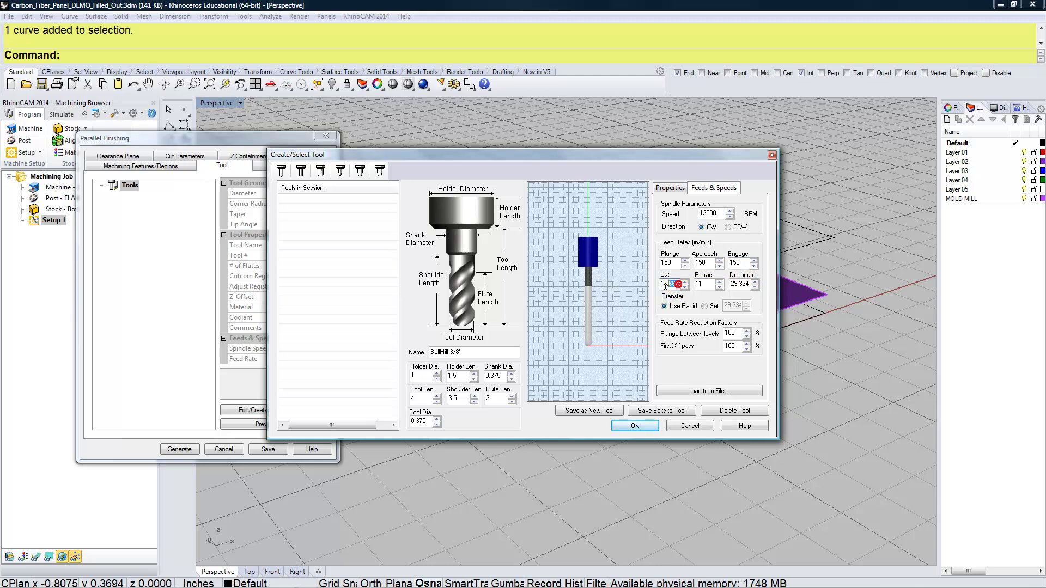
double_click(660, 285)
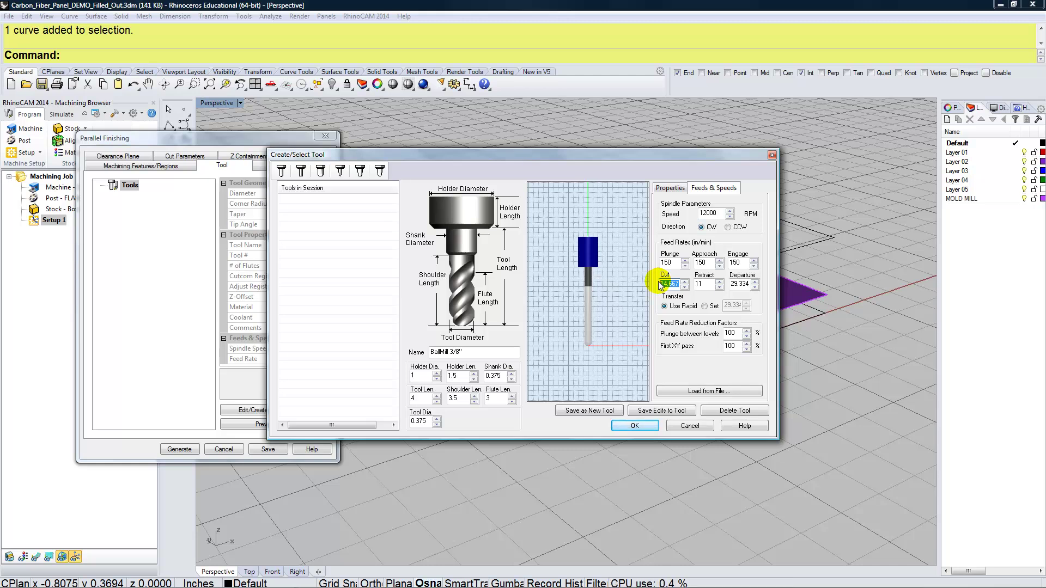
text(300)
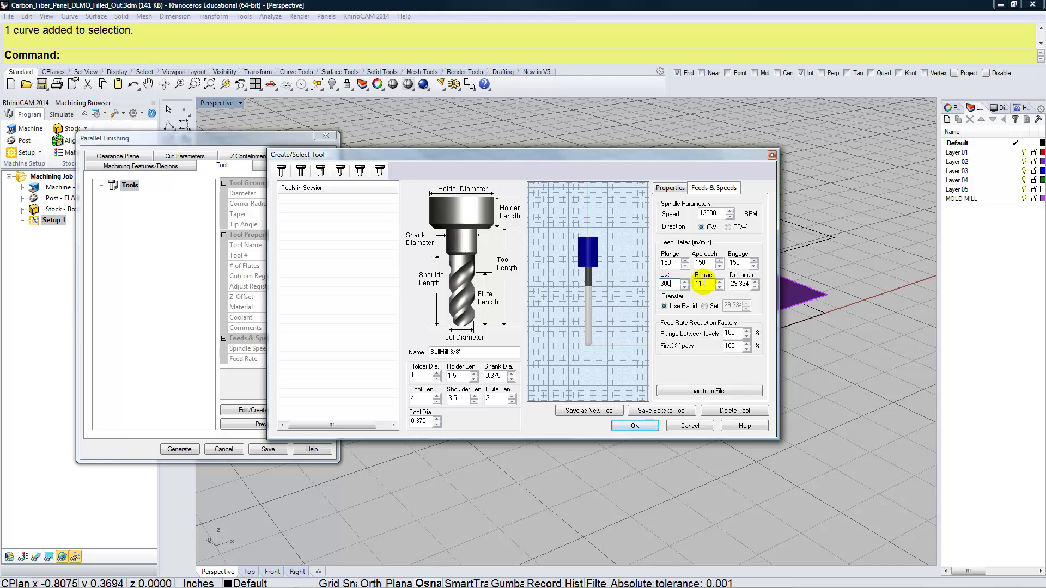
key(Tab)
text(300)
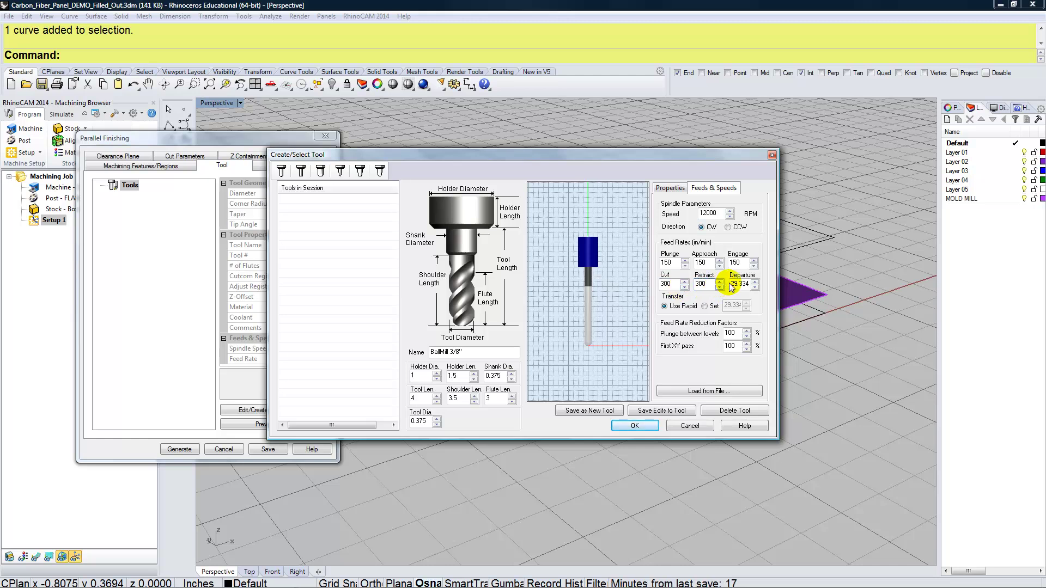
key(Tab)
text(300)
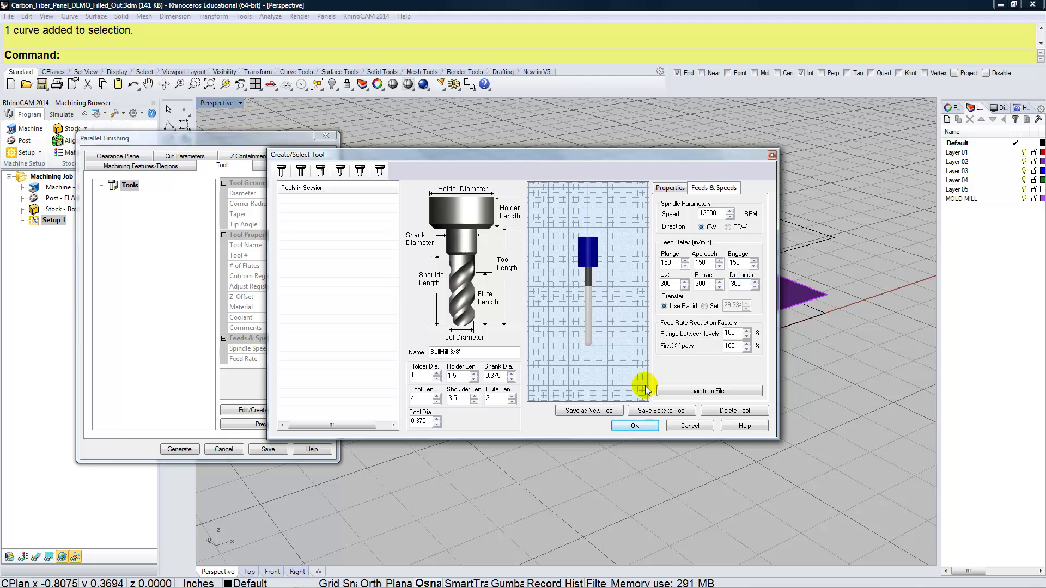
click(660, 412)
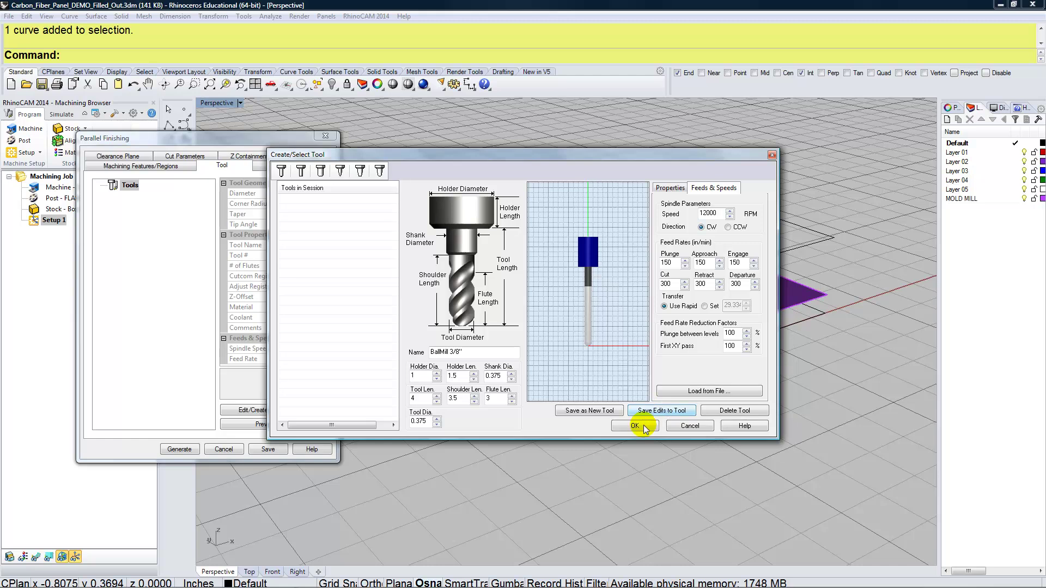
- Accept BallMill 3/8" for the operation and check its carried-over 12000 RPM and 150/300 feeds
click(637, 427)
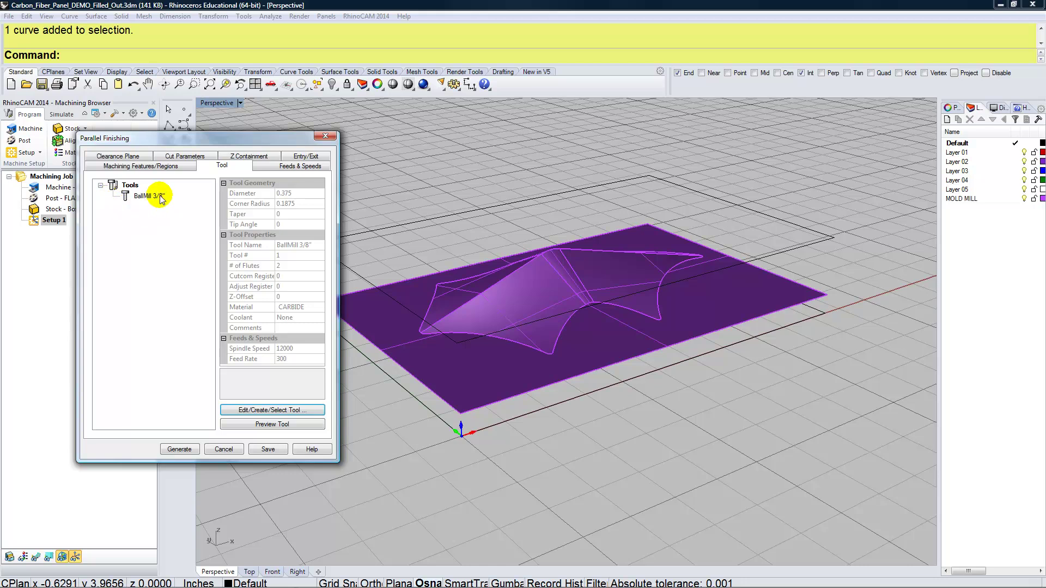
click(282, 166)
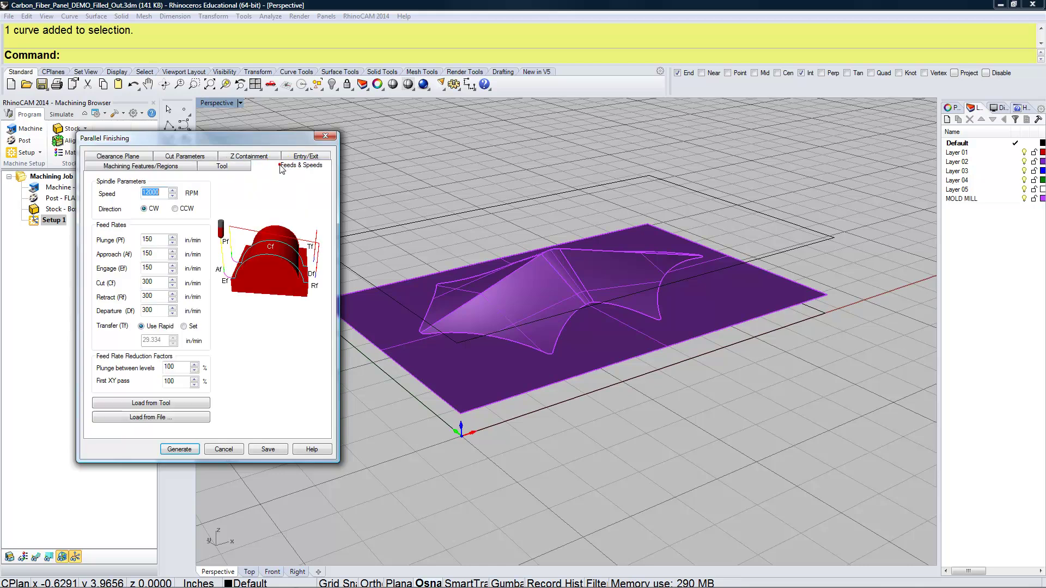
double_click(157, 192)
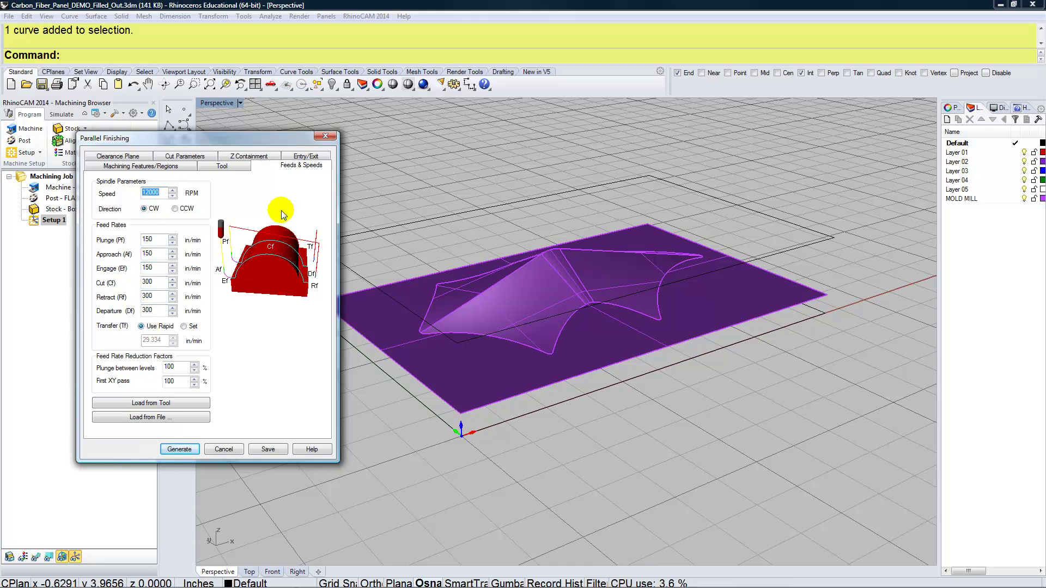
- Switch the Parallel Finishing clearance plane to an absolute Z value, viewing panel and plane
click(126, 159)
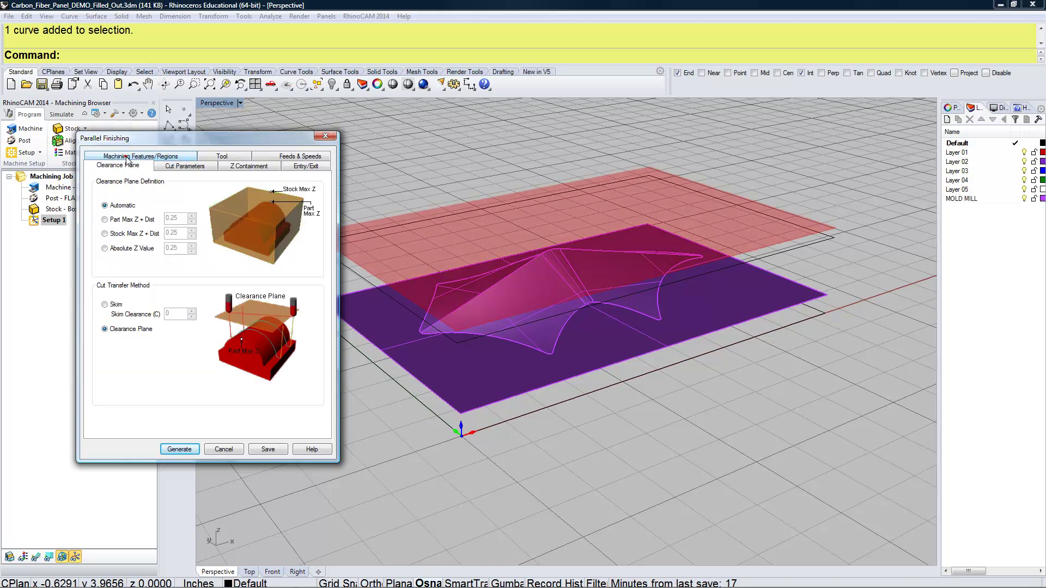
right_drag(631, 472, 609, 447)
mouse_move(609, 447)
right_down()
mouse_move(614, 456)
mouse_move(656, 436)
mouse_move(647, 446)
mouse_move(630, 434)
mouse_move(614, 441)
mouse_move(626, 439)
right_up()
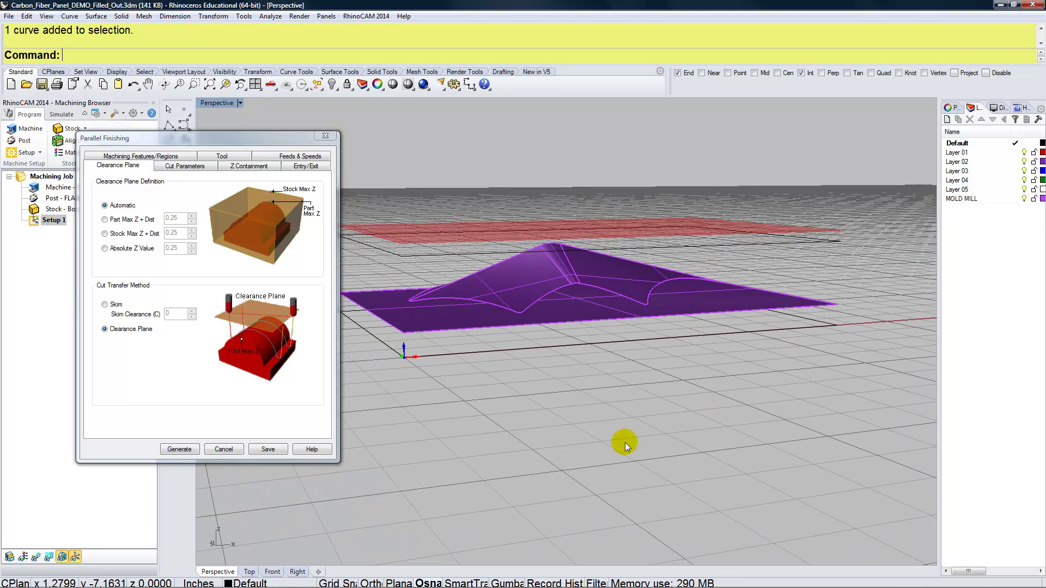
click(134, 248)
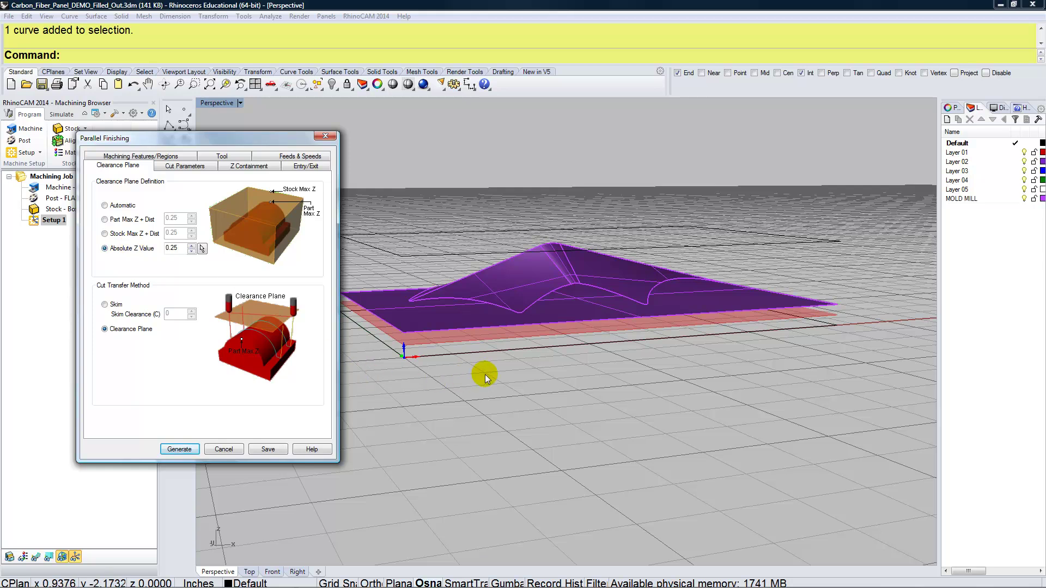
right_drag(501, 348, 532, 355)
- Adjust the clearance plane's absolute Z to 1.95 above the panel, then show cut parameters
click(190, 247)
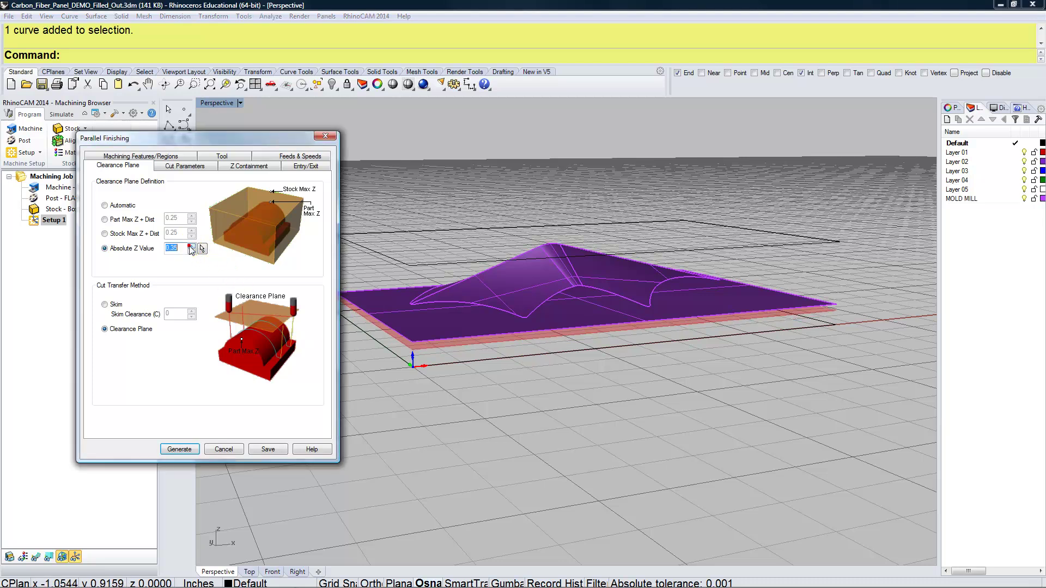
click(191, 248)
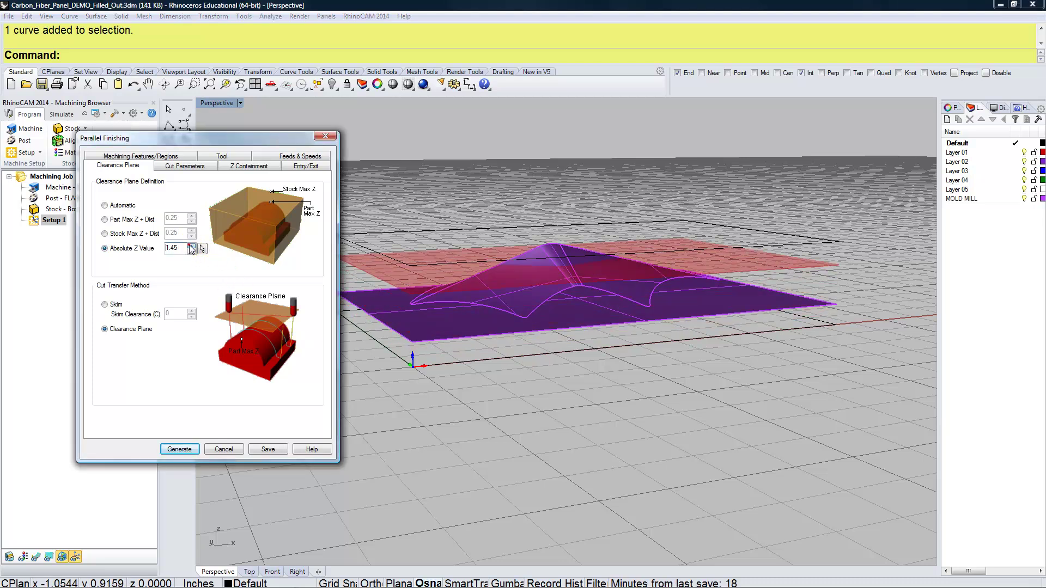
click(191, 248)
mouse_move(583, 296)
right_down()
mouse_move(588, 283)
mouse_move(595, 290)
mouse_move(570, 270)
mouse_move(577, 261)
mouse_move(586, 266)
mouse_move(579, 289)
right_up()
click(192, 251)
right_drag(462, 316, 579, 328)
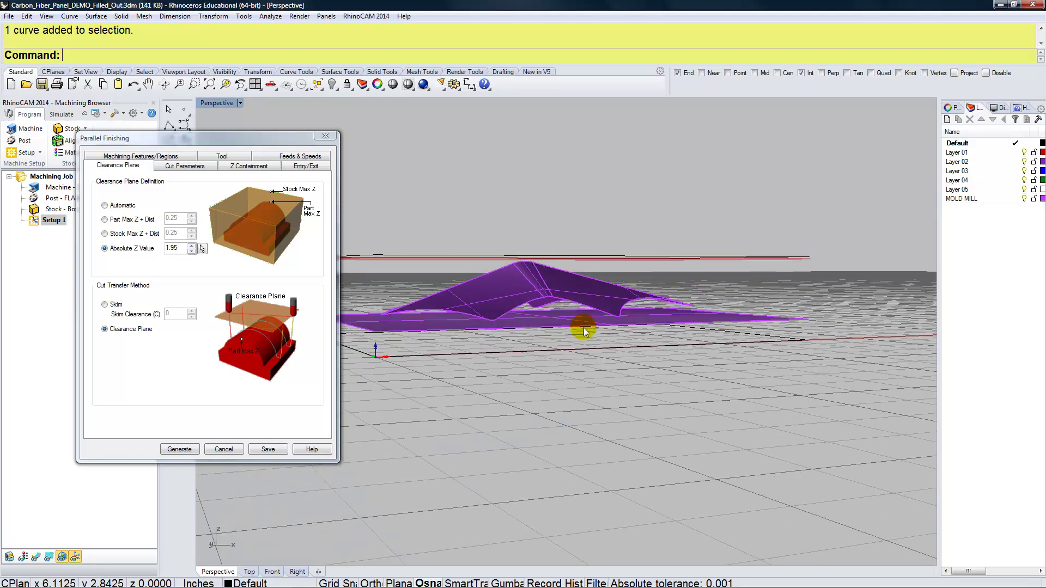
click(191, 252)
right_drag(523, 273, 525, 260)
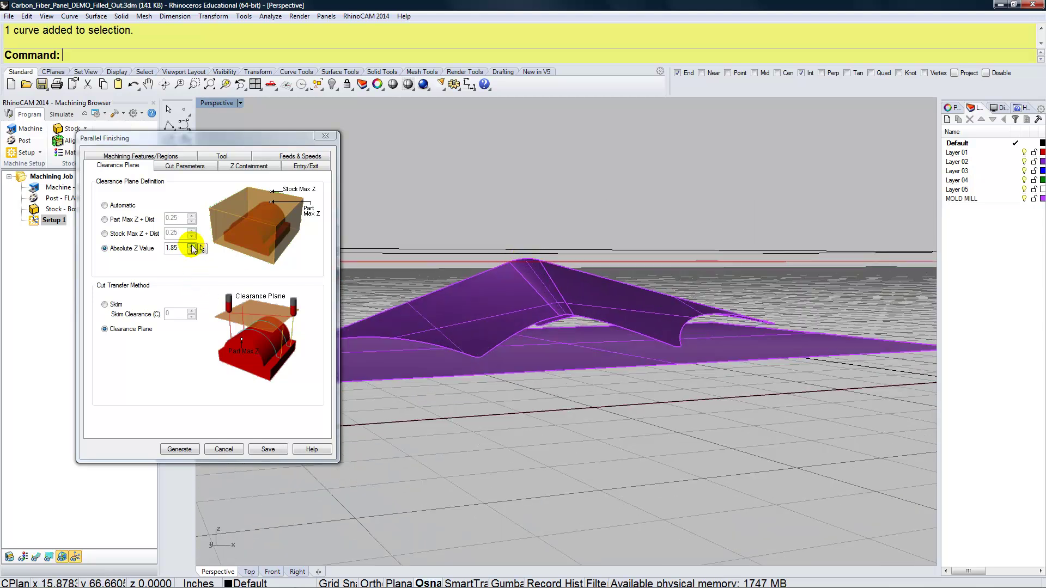
click(191, 246)
right_drag(477, 311, 537, 329)
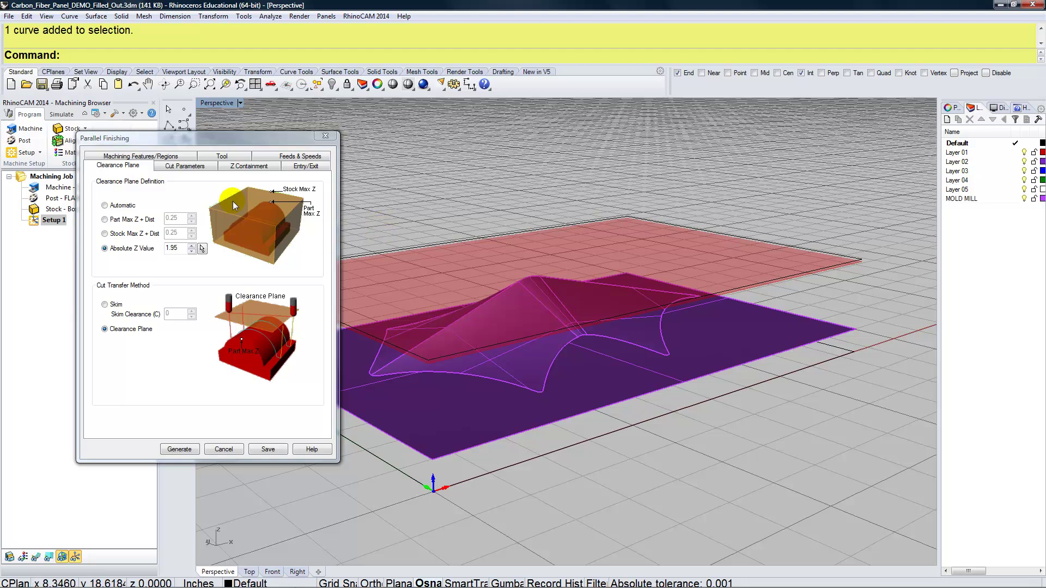
click(204, 167)
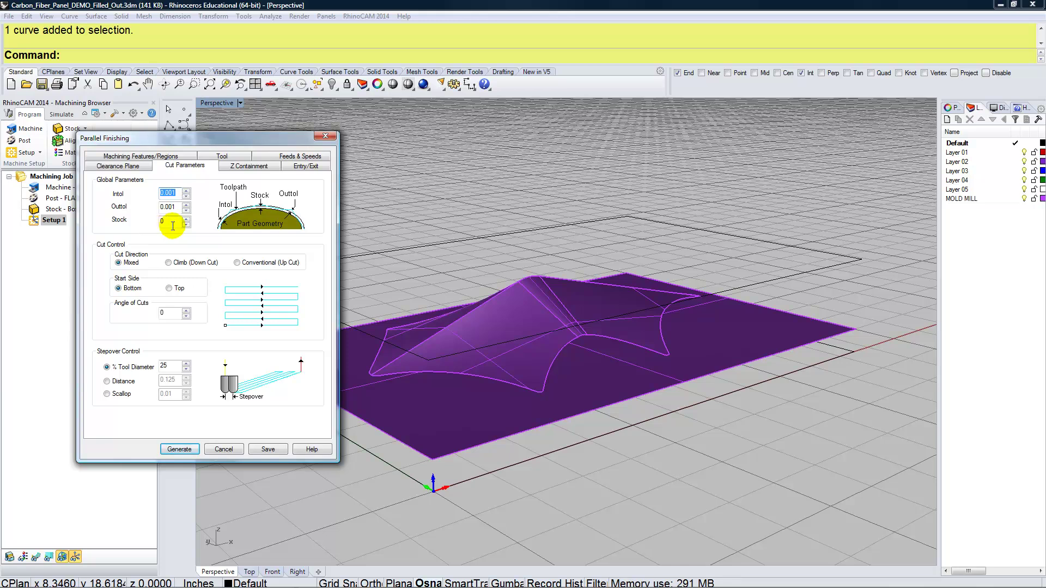
- Select the mold part and the flat plate surface, orbiting around them
click(472, 325)
right_drag(517, 367, 509, 351)
click(527, 339)
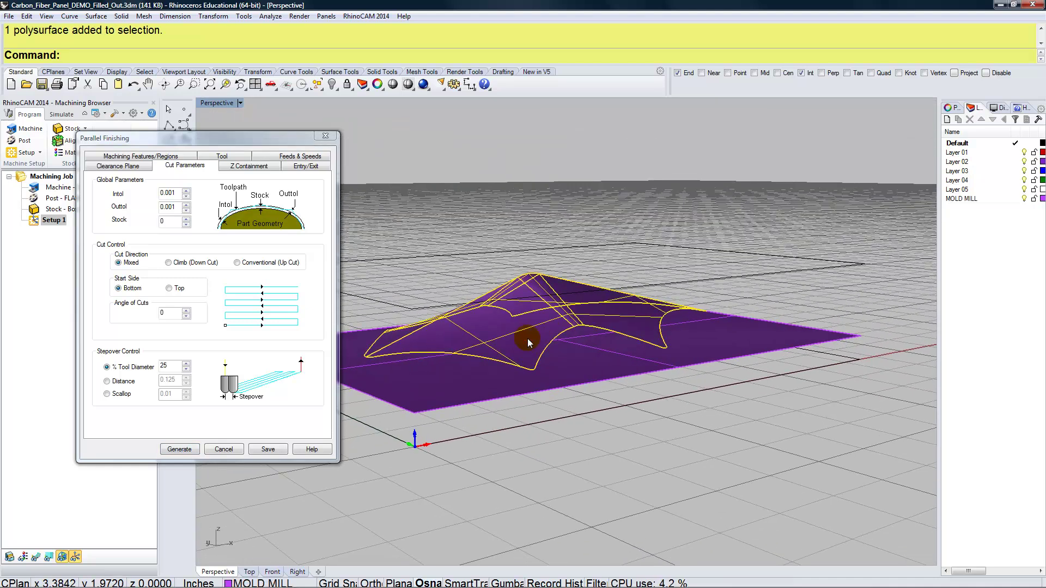
click(601, 361)
click(600, 361)
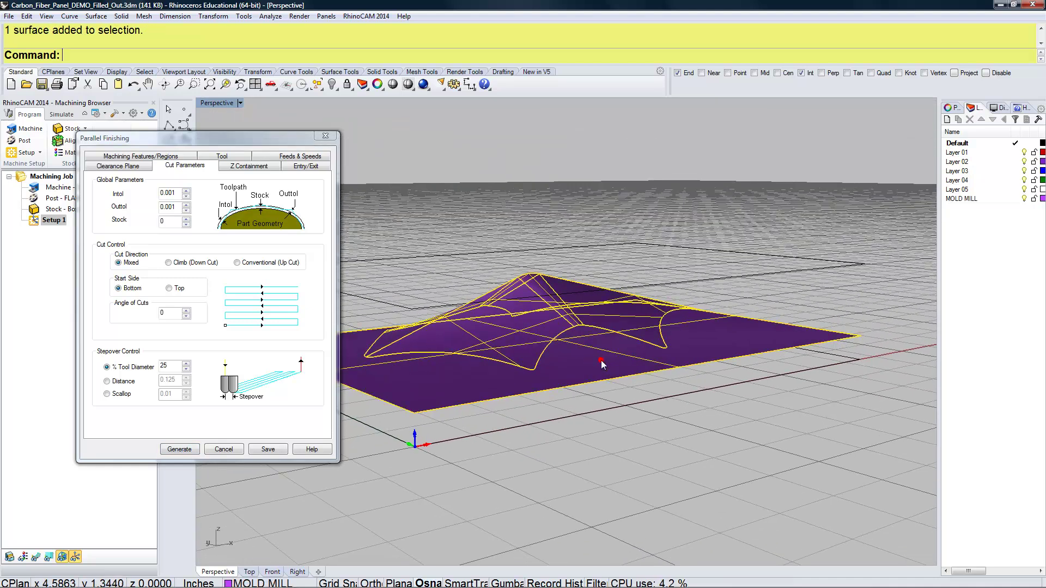
right_drag(601, 362, 599, 371)
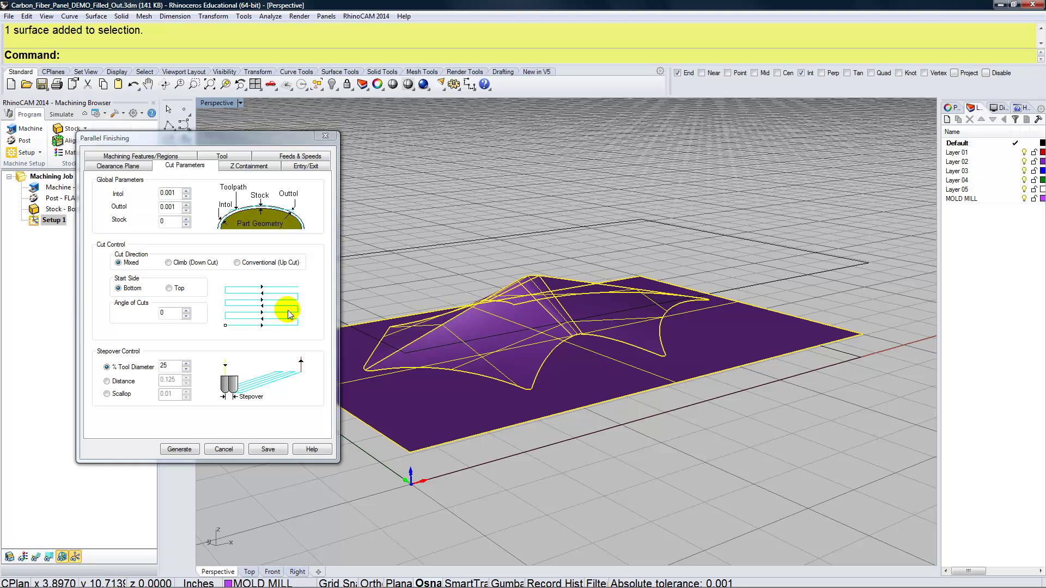
- Set the Parallel Finishing stock allowance to .02
double_click(170, 222)
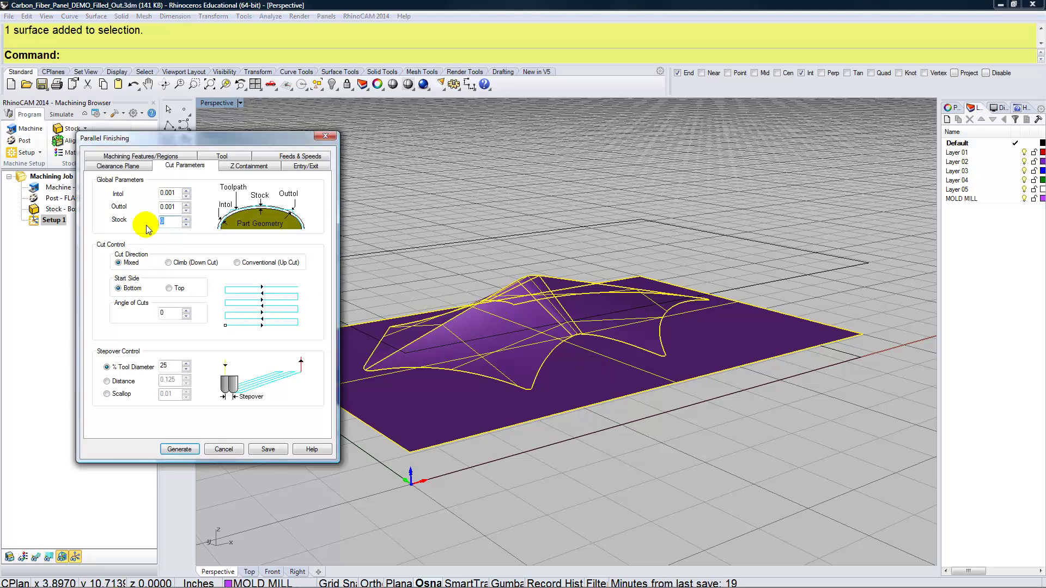
text(.02)
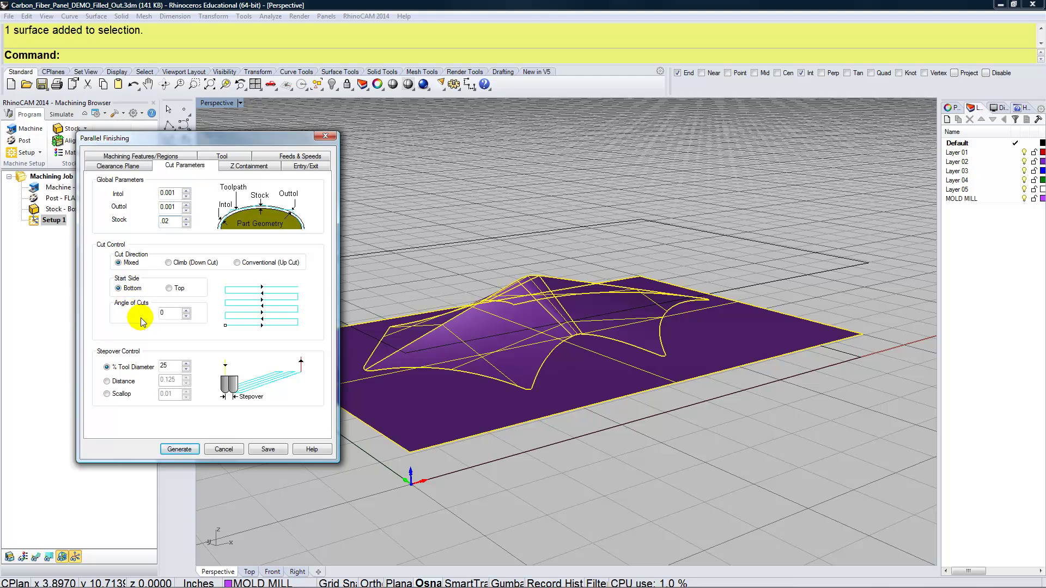
mouse_move(318, 582)
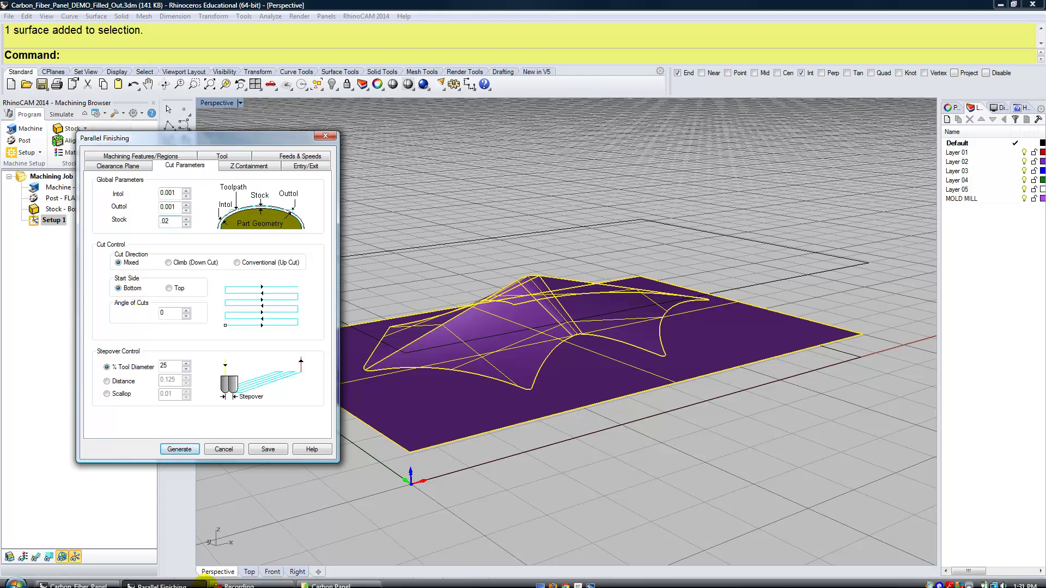
- Open IMG_2077.JPG from the Carbon Panel folder and zoom in on the foam mold
click(317, 581)
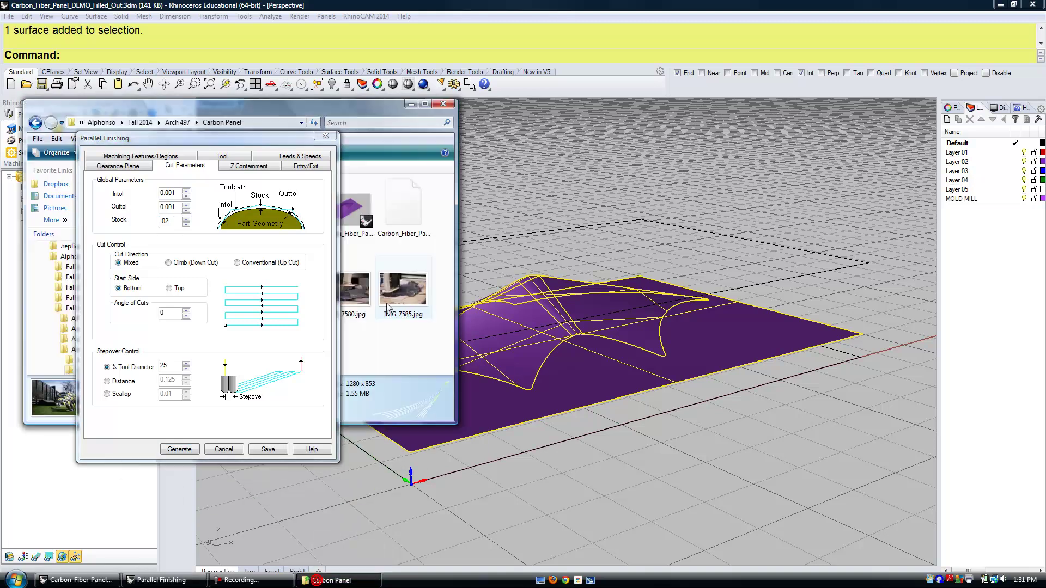
drag(374, 112, 686, 158)
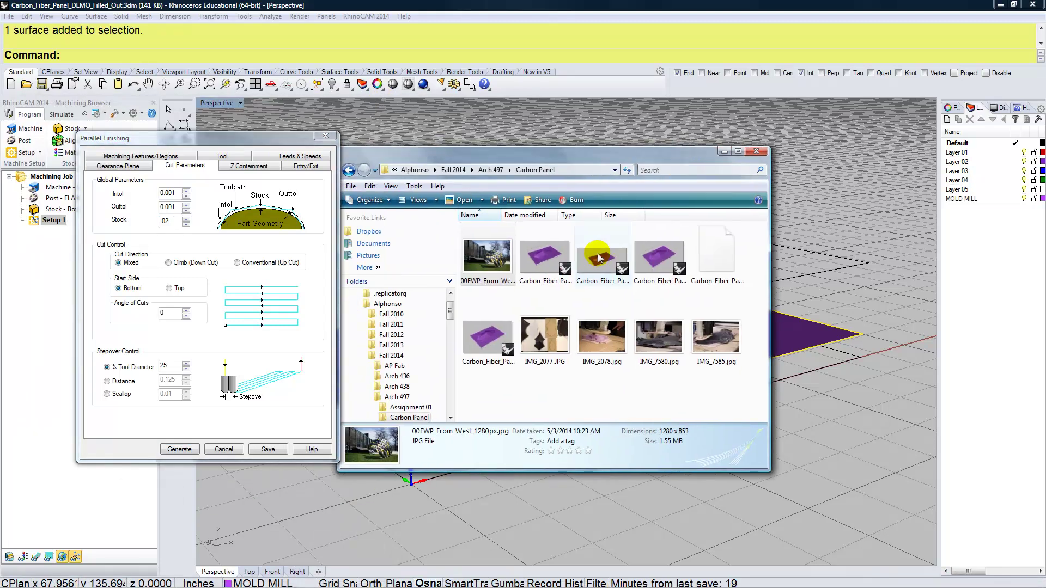
click(546, 334)
double_click(548, 334)
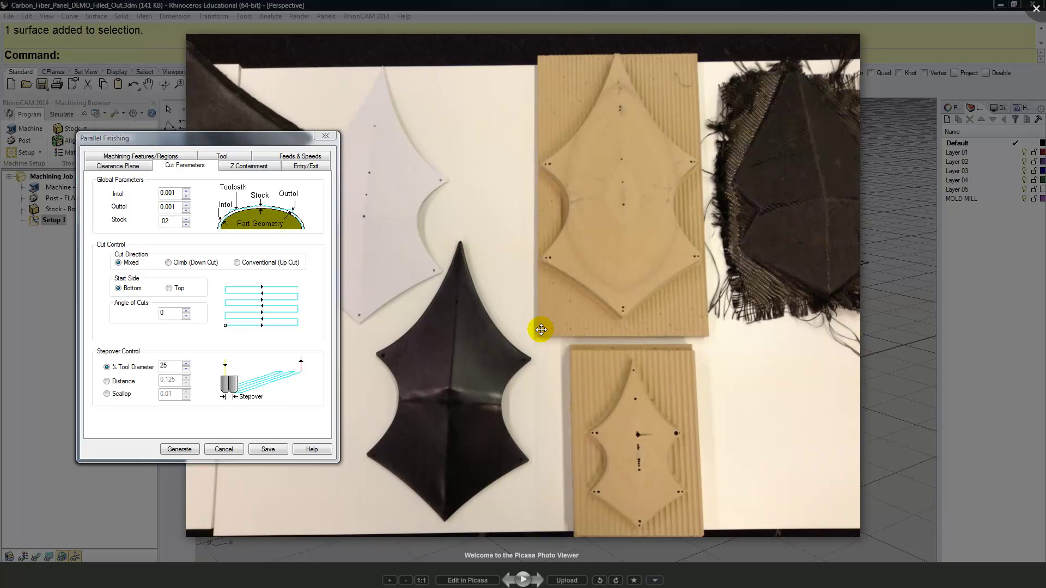
scroll(625, 233, up, 3)
drag(583, 340, 567, 361)
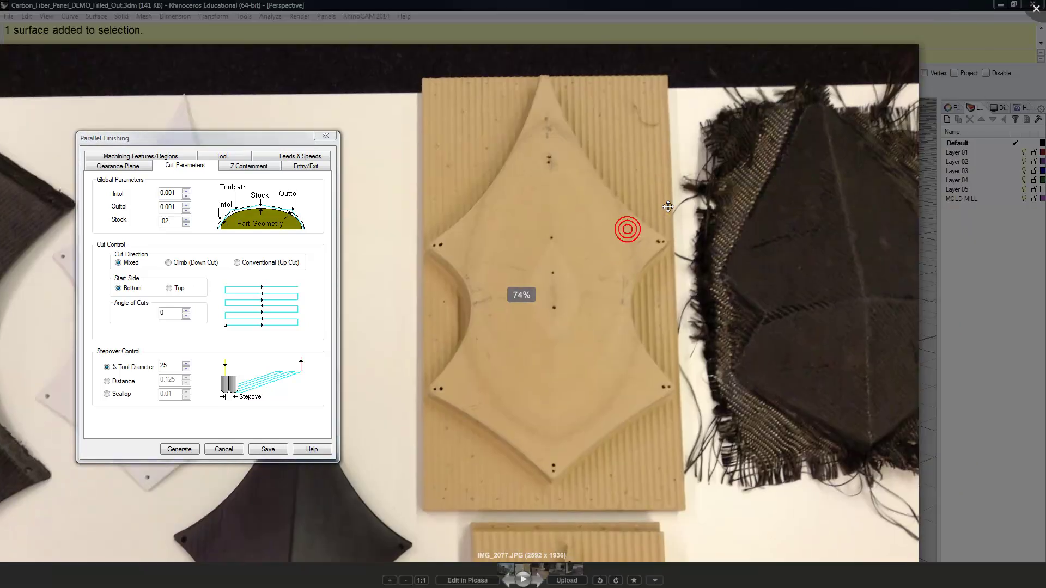
scroll(668, 180, up, 2)
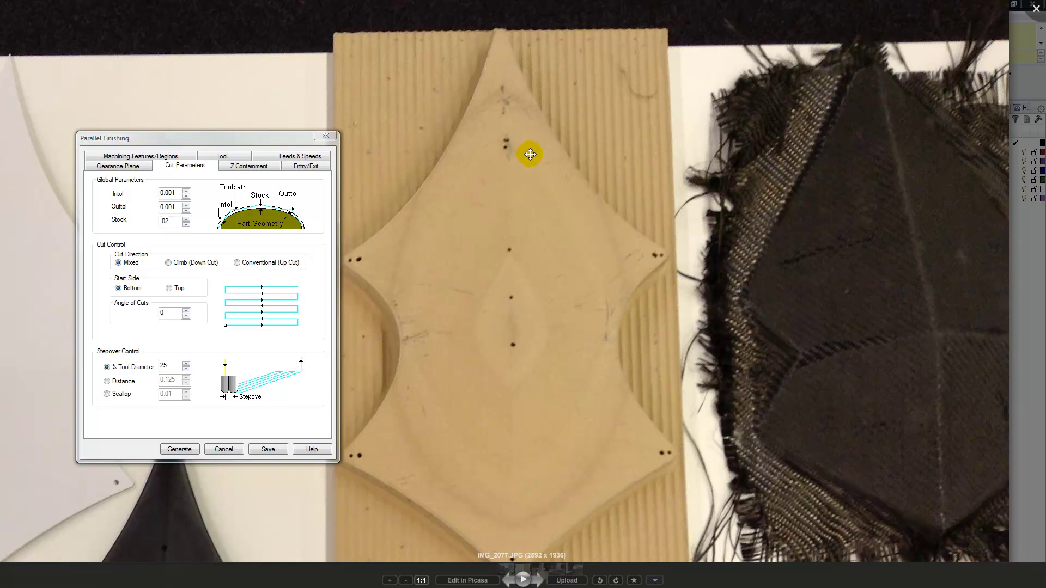
- Close the photo and change the finishing stepover to a fixed Distance of .09375
click(116, 385)
click(116, 384)
click(114, 381)
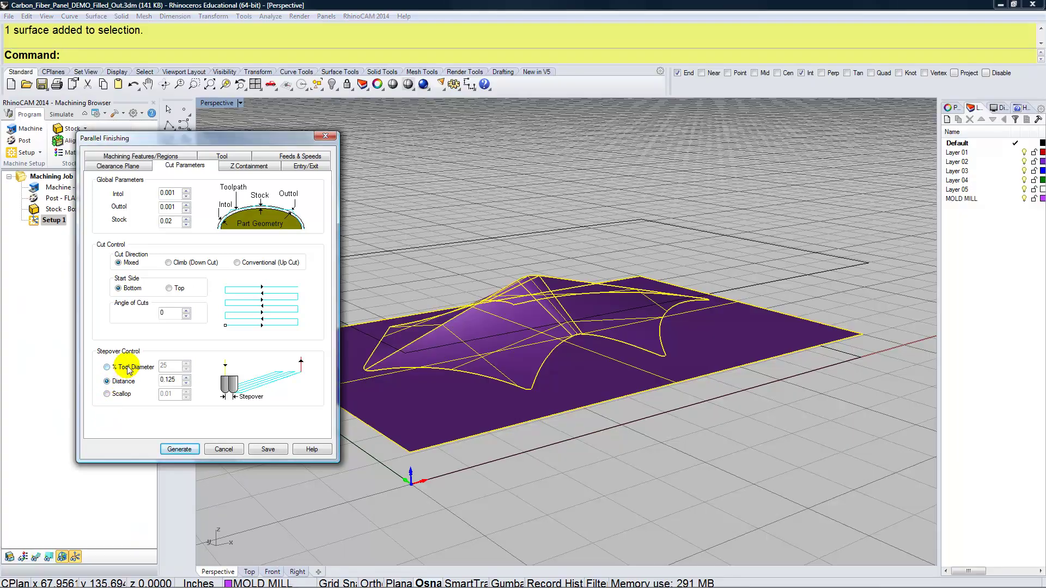
click(128, 369)
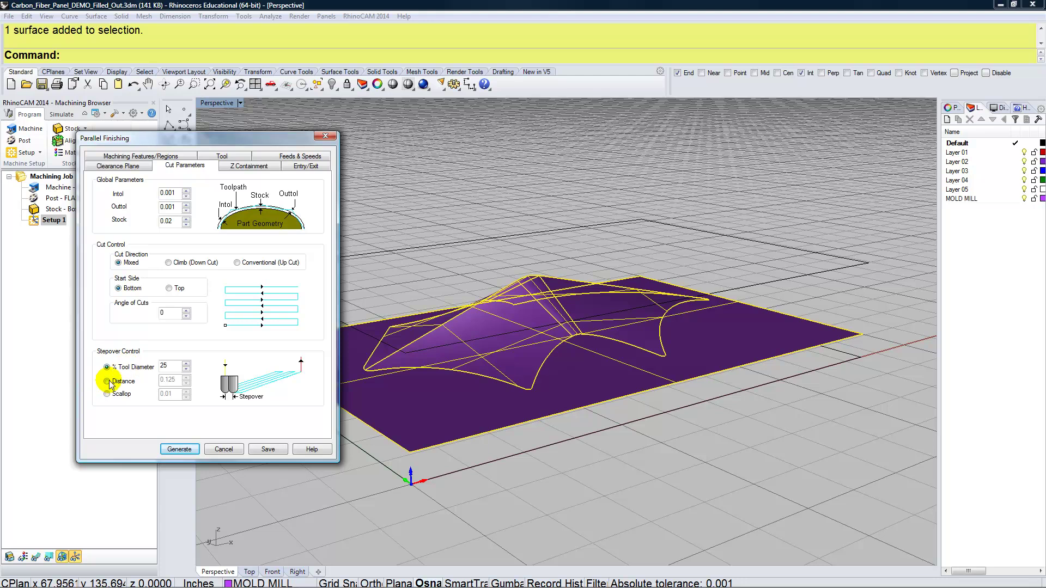
click(112, 380)
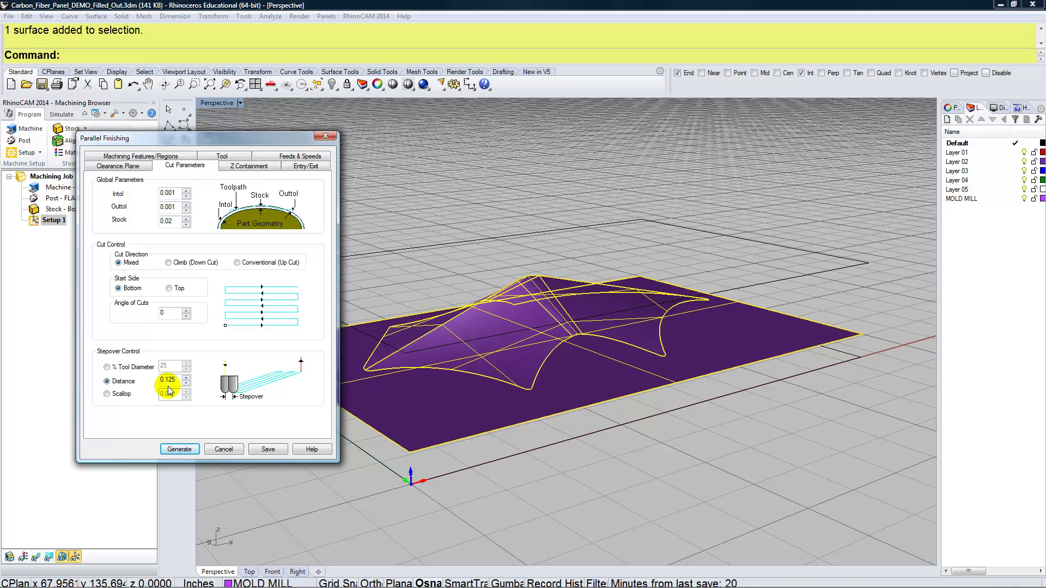
drag(175, 379, 151, 379)
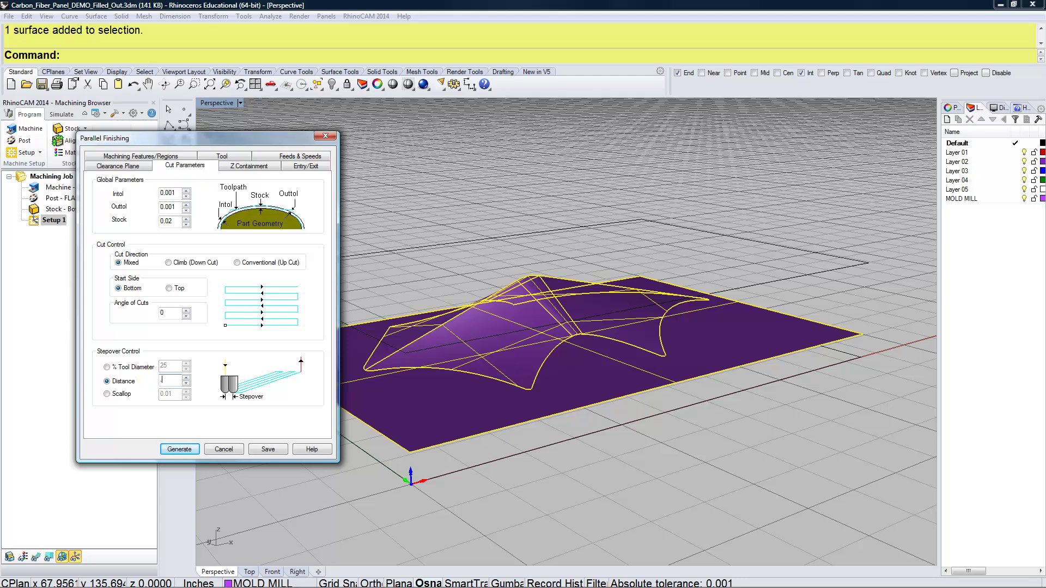
text(.09375)
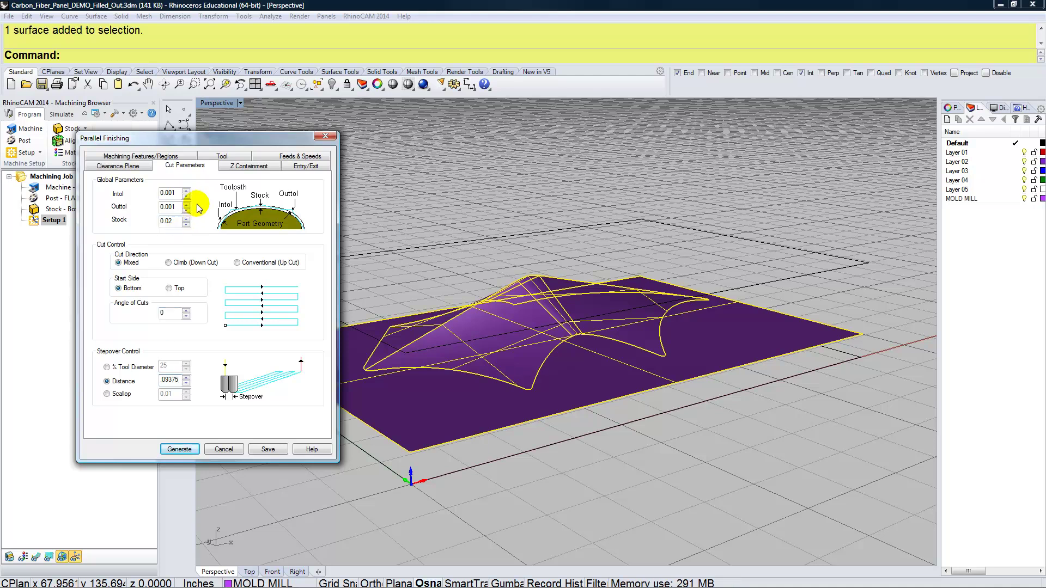
- Turn on multiple step-down Z cuts and select the panel surface for Z containment
click(242, 168)
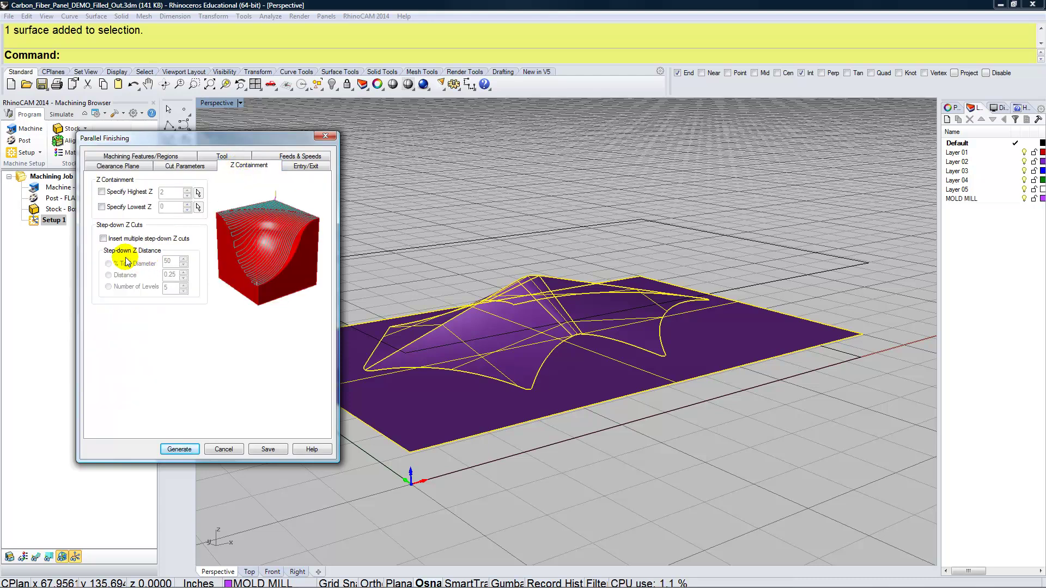
click(117, 239)
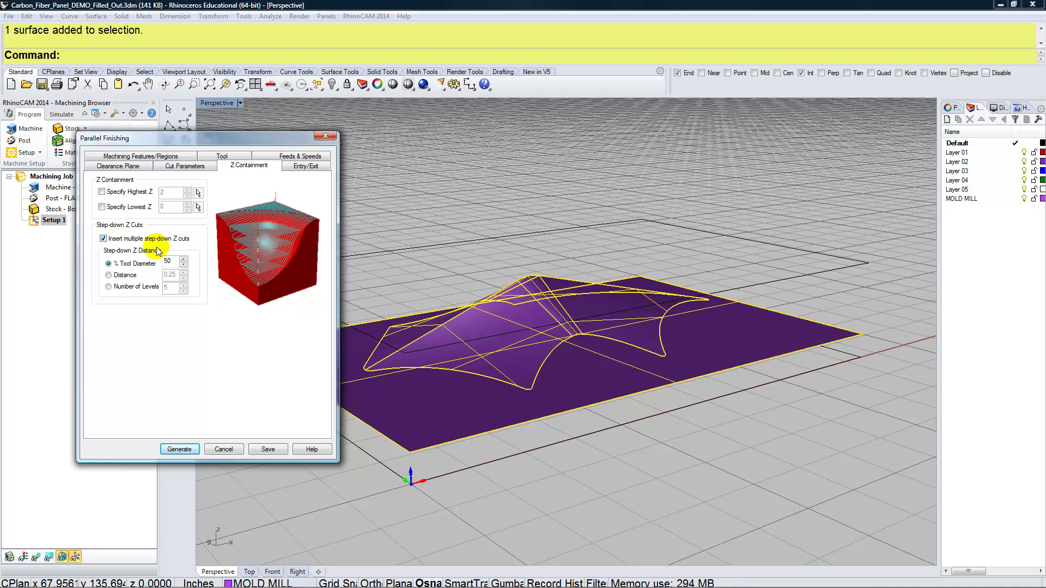
click(462, 436)
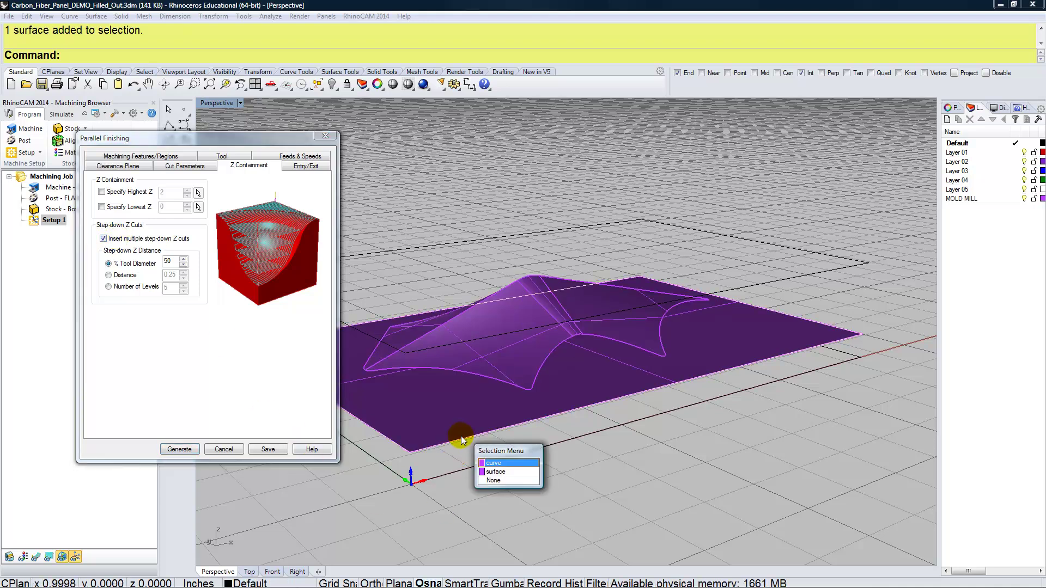
click(493, 475)
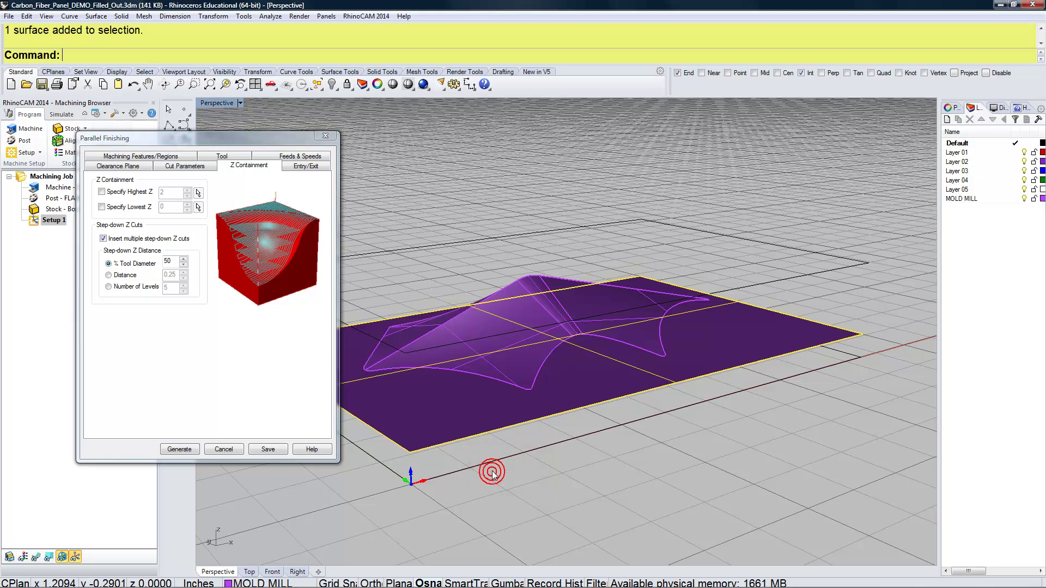
right_click(465, 431)
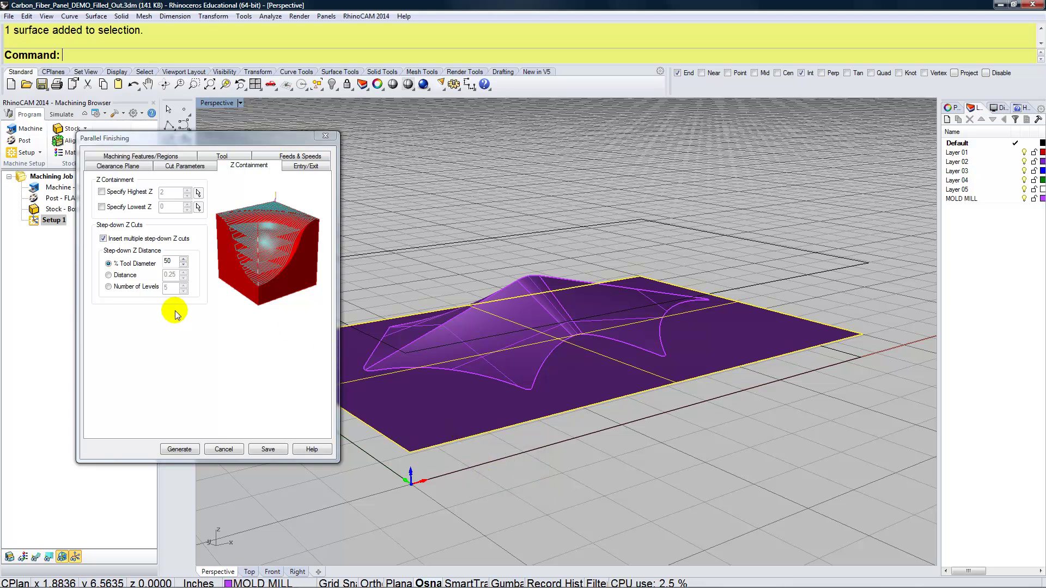
- Switch the step-down spacing to a fixed distance and clear the old value
click(109, 274)
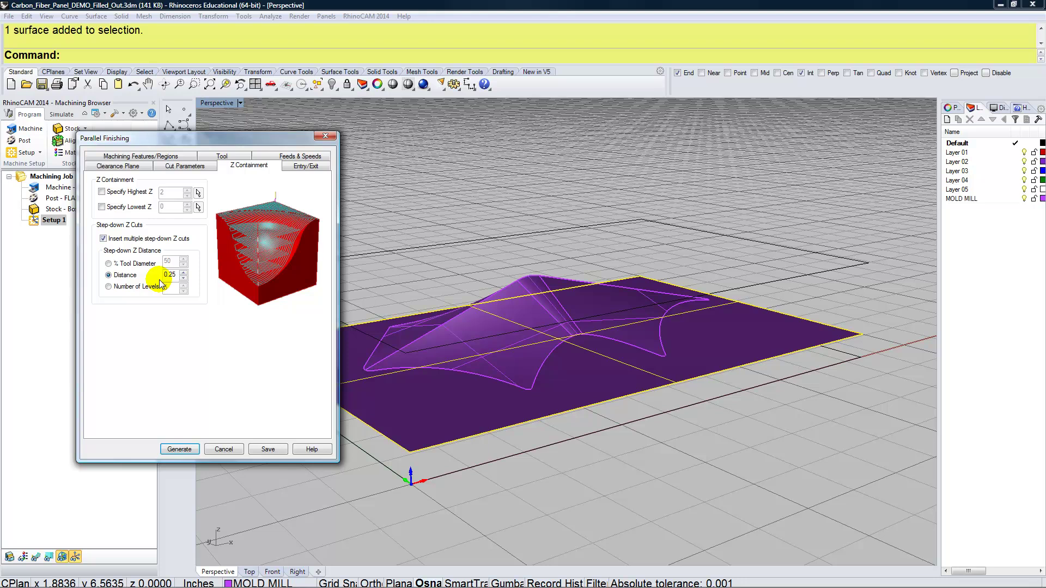
click(173, 275)
drag(174, 274, 158, 280)
key(BackSpace)
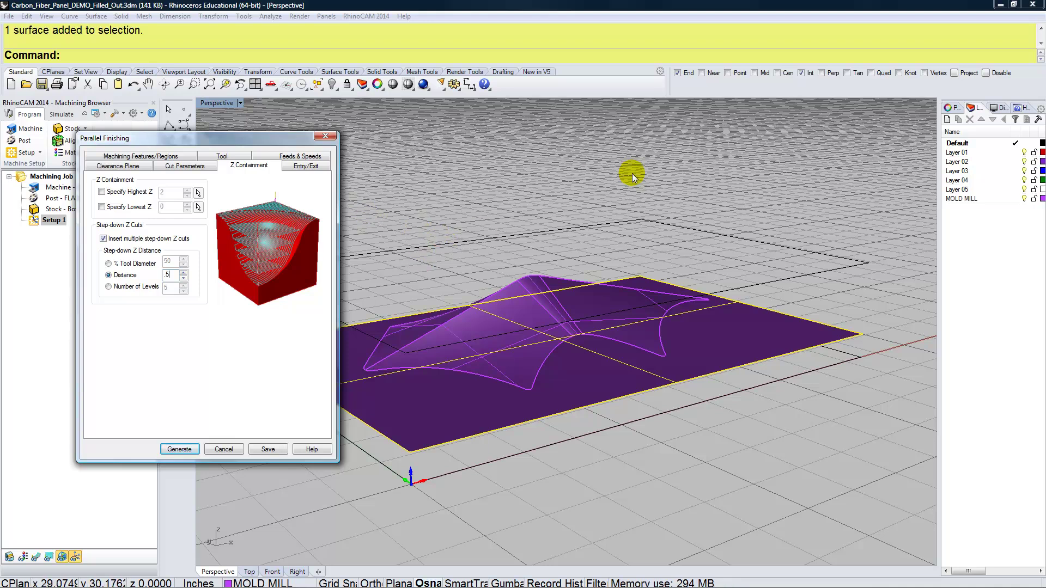
- Measure the 1.5000-inch gap between the stock outline corner and the mold surface corner
click(866, 263)
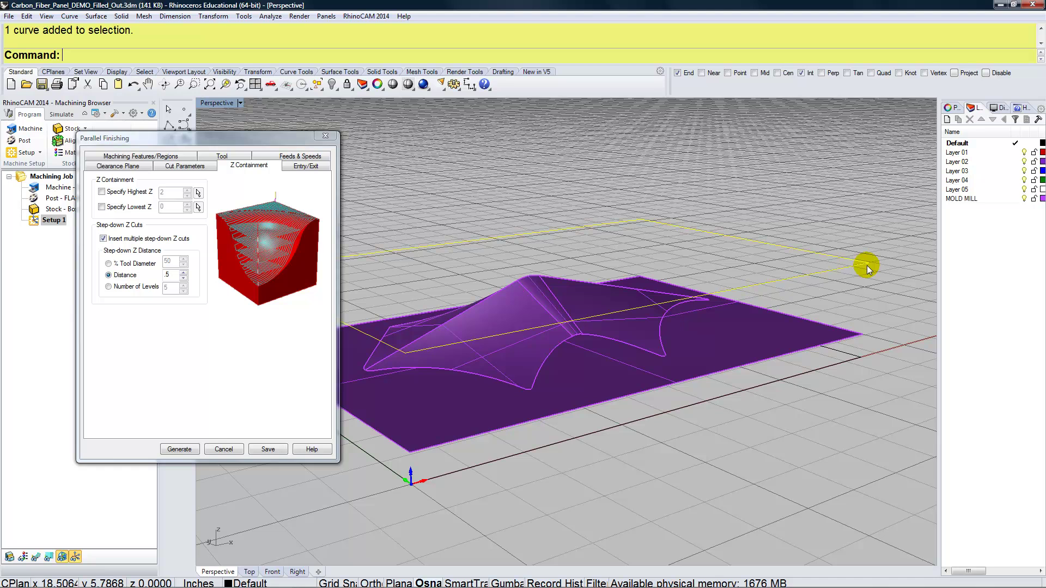
text(Distance)
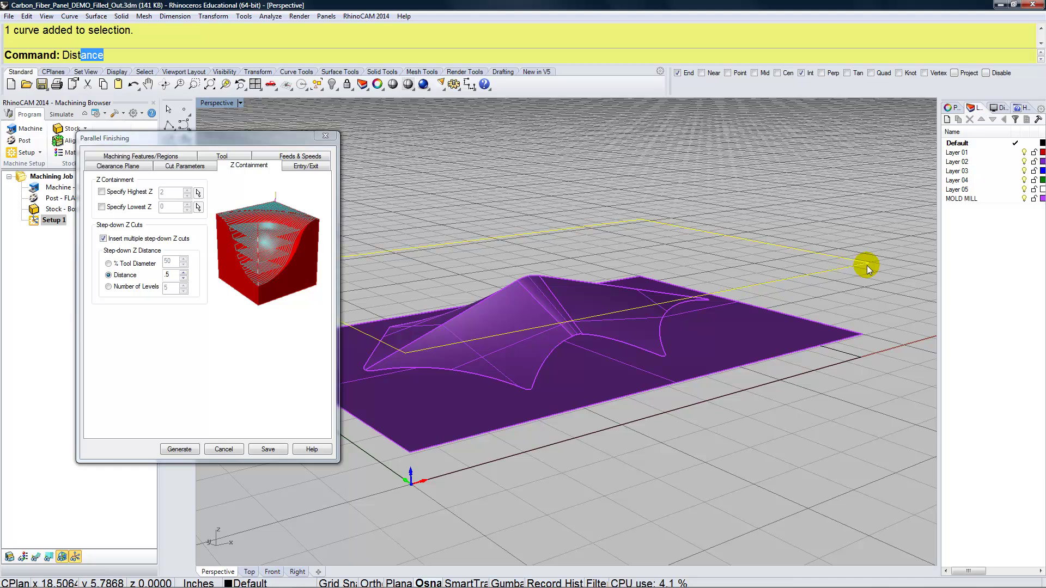
key(Return)
click(868, 263)
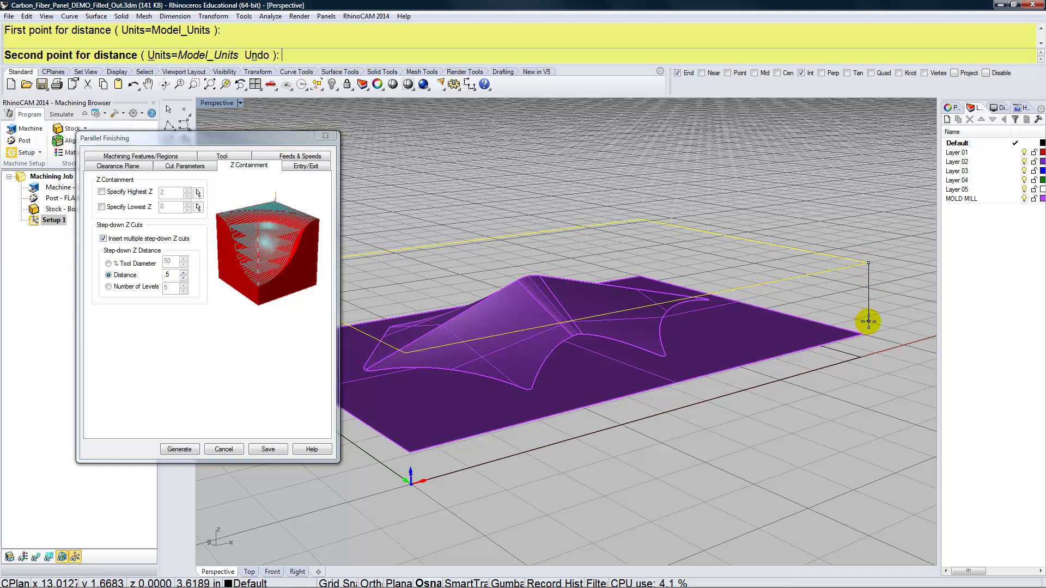
click(861, 333)
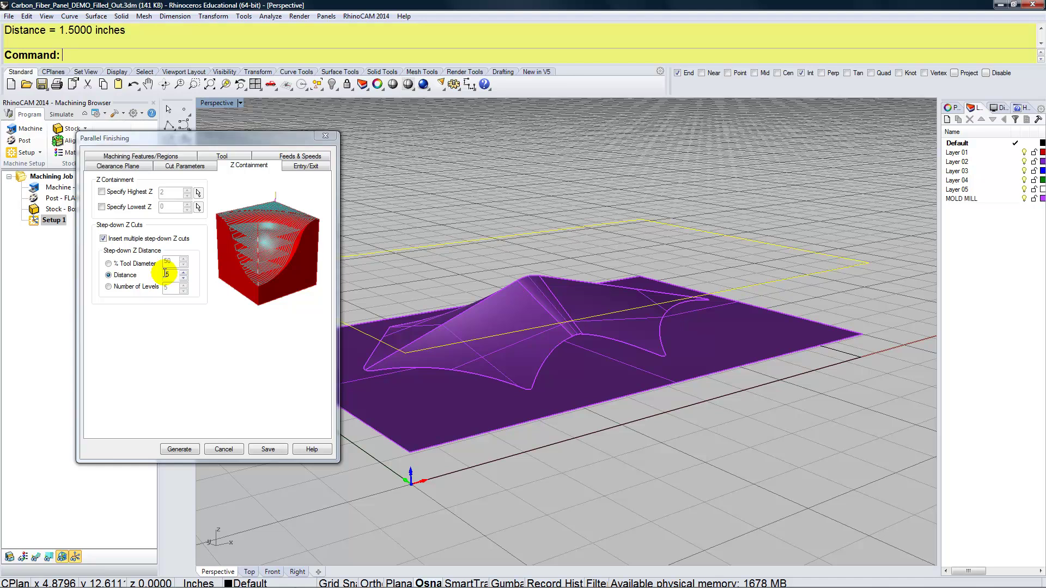
- Check the Entry/Exit settings and generate the Parallel Finishing toolpath under Setup 1
click(317, 171)
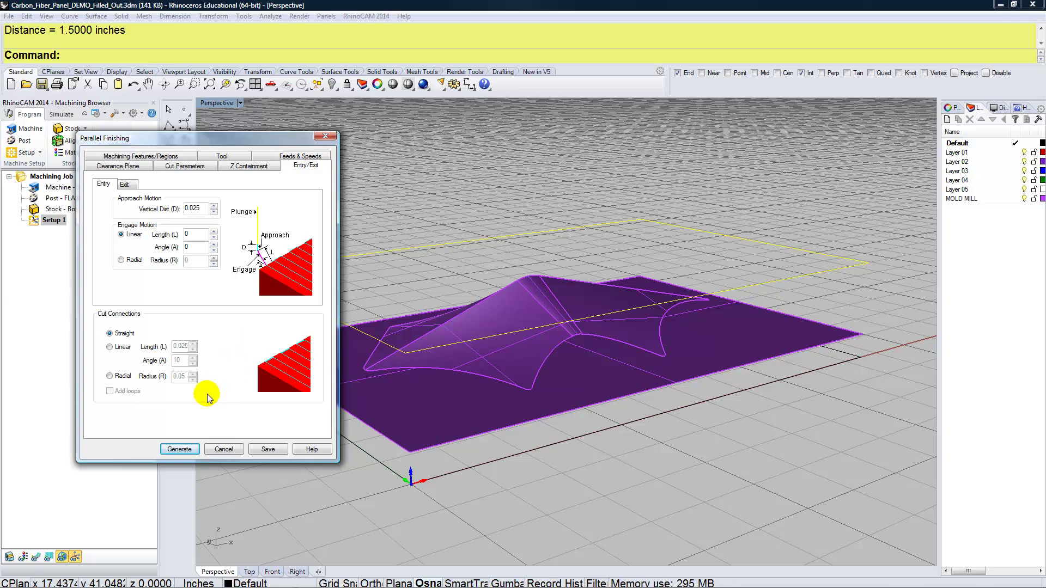
click(179, 450)
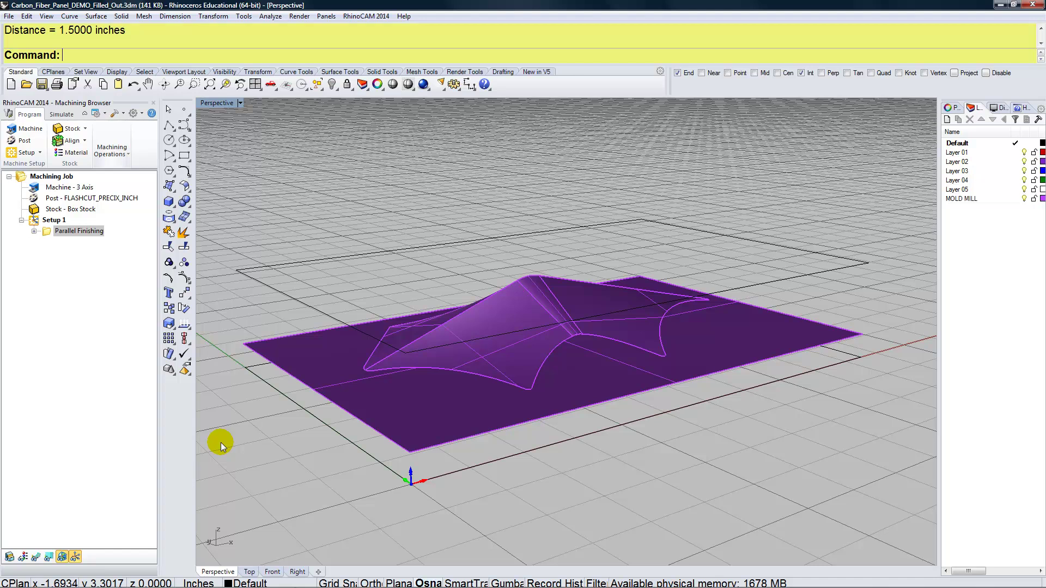
shift+right_drag(313, 358, 347, 323)
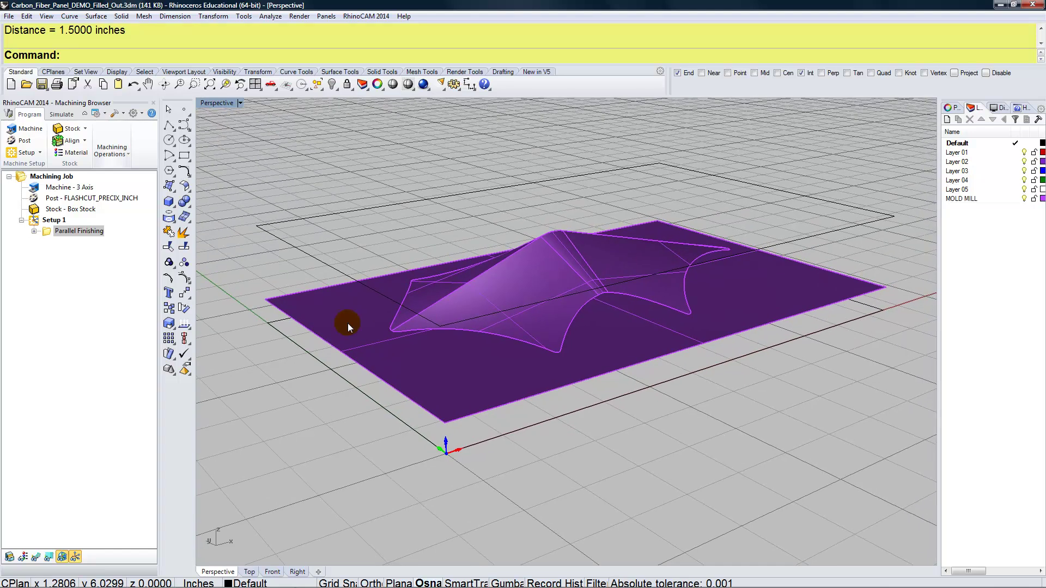
- Show the Parallel Finishing toolpath lines and orbit to inspect them from several angles
click(36, 559)
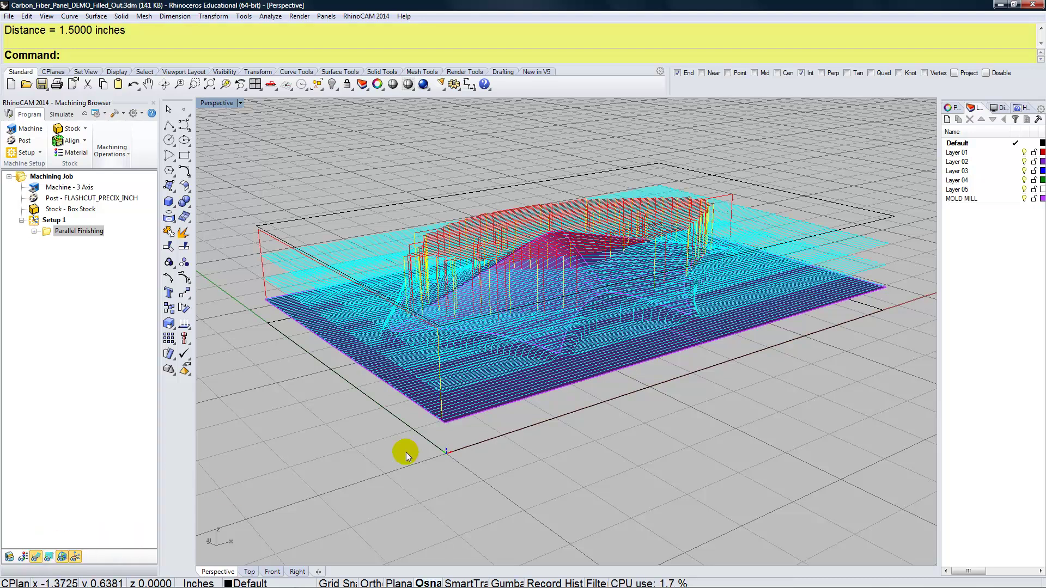
right_drag(632, 392, 620, 375)
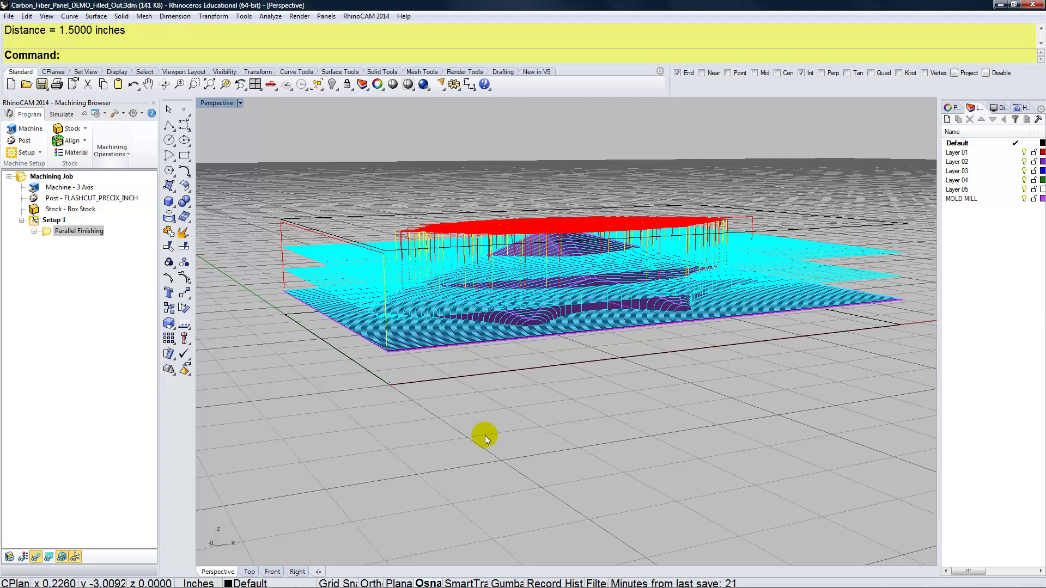
right_drag(461, 415, 490, 453)
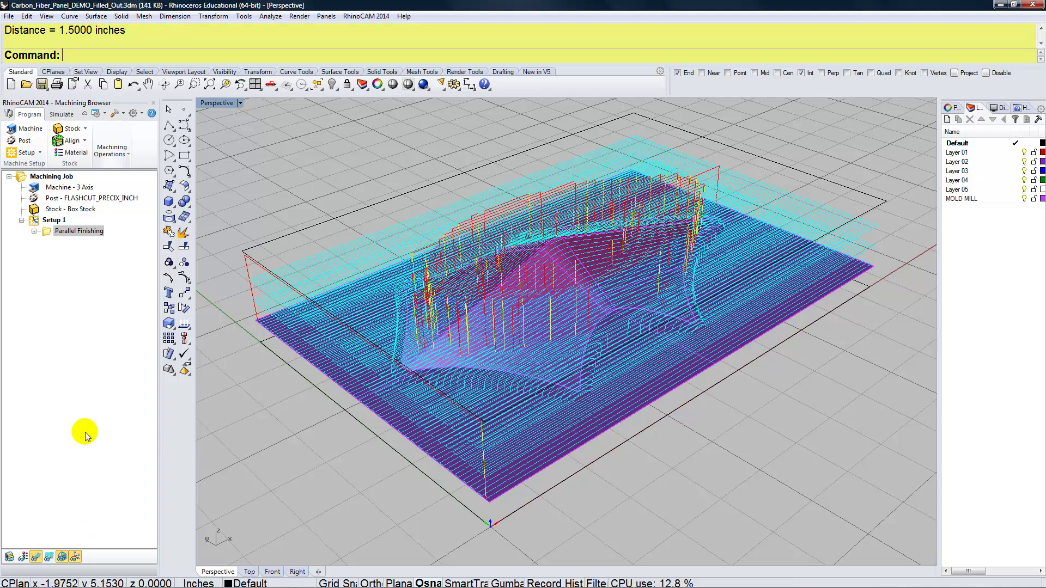
- Switch to the Simulate tab and hide the toolpath, leaving the viewport empty
click(62, 116)
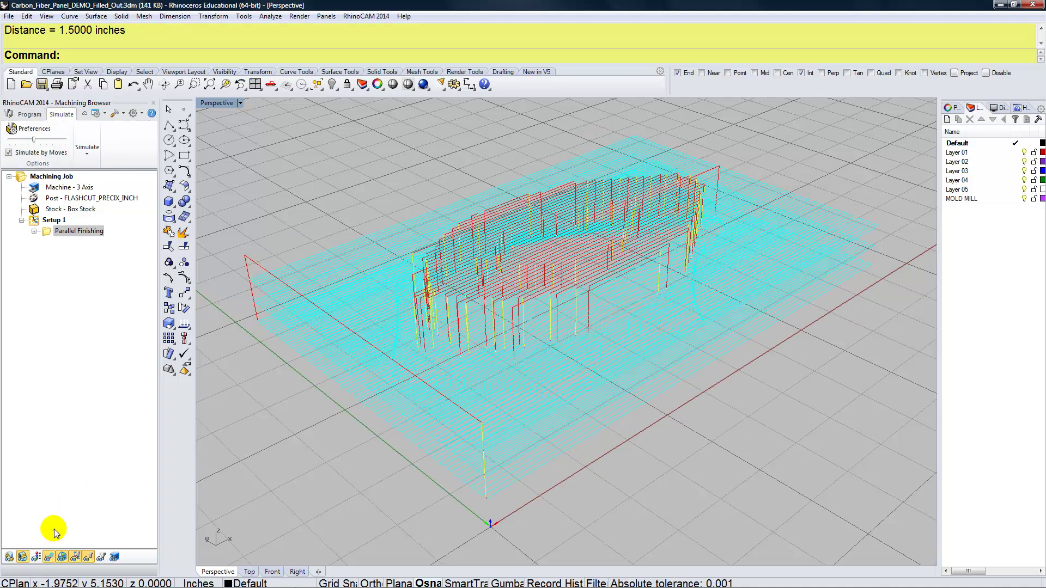
click(48, 558)
mouse_move(471, 373)
right_down()
mouse_move(462, 296)
mouse_move(465, 361)
right_up()
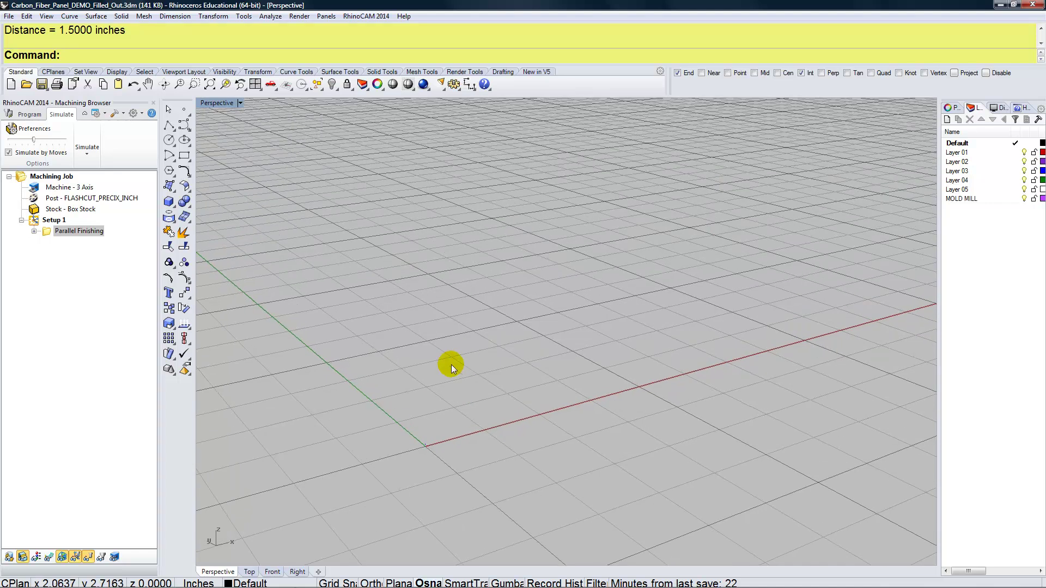
- Simulate the Parallel Finishing operation, carving the orange stock into the stepped mold shape
right_click(50, 232)
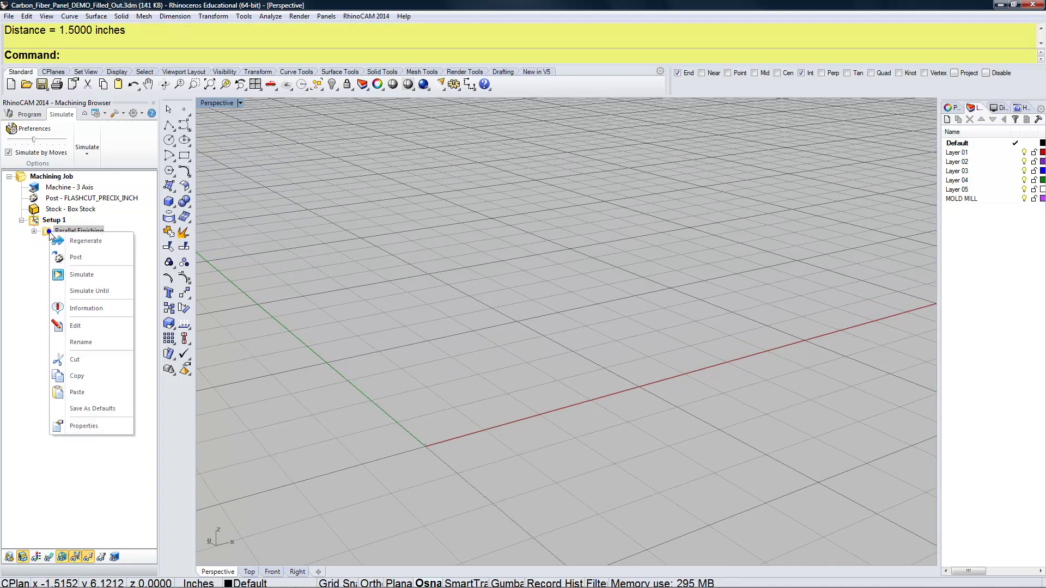
click(77, 273)
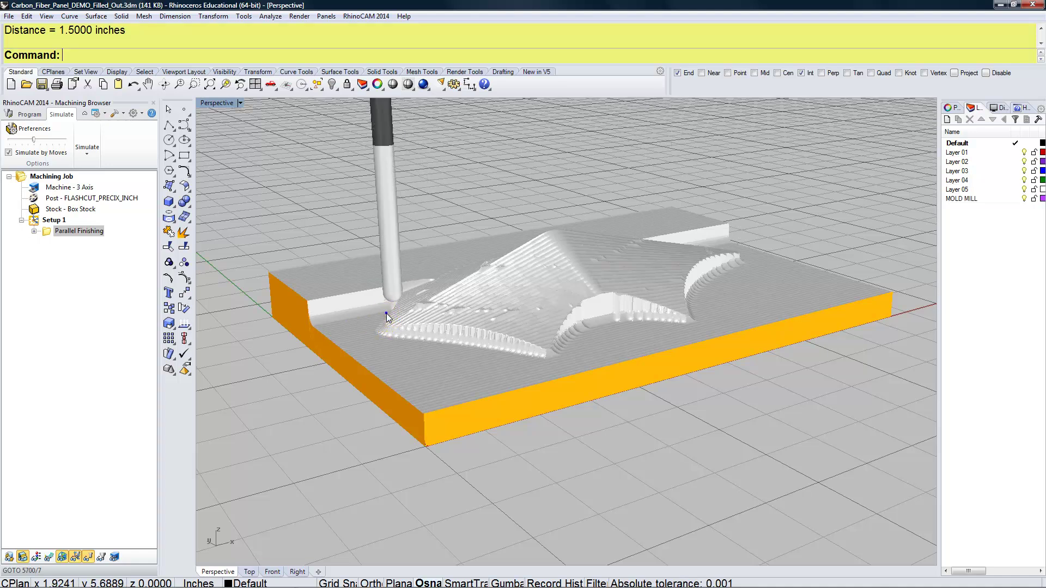
right_drag(385, 322, 349, 328)
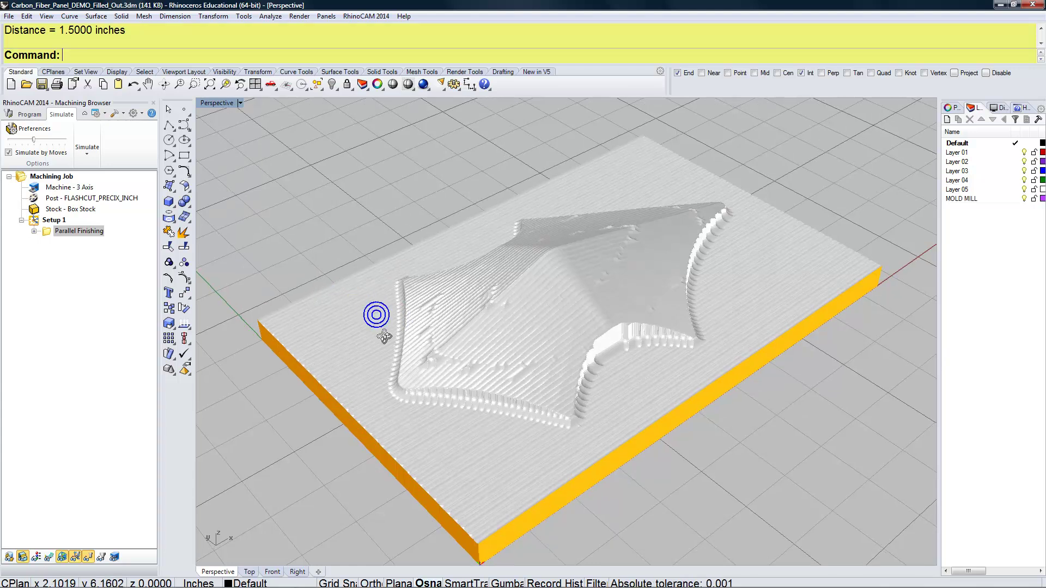
- Zoom and rotate the view to inspect the machined stock from above
scroll(383, 337, up, 3)
right_drag(381, 338, 385, 357)
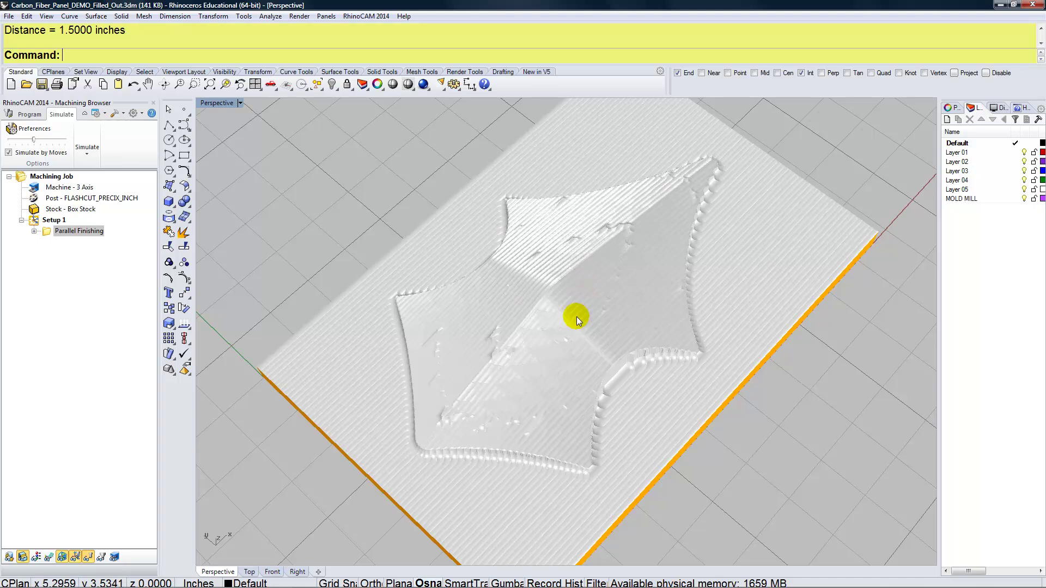
right_drag(556, 348, 534, 321)
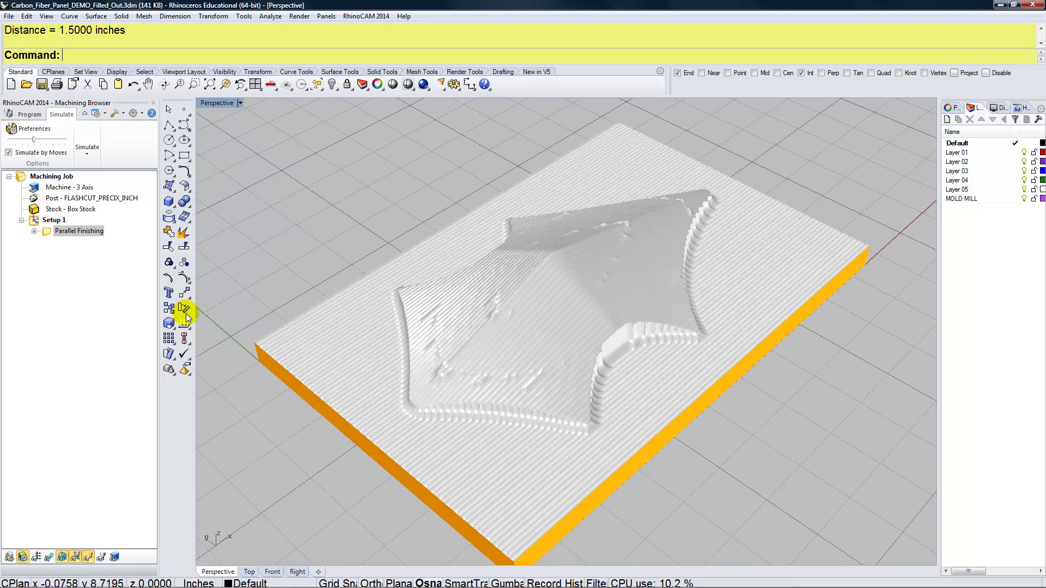
- Rename the Parallel Finishing operation to Parallel Roughing
click(81, 231)
click(104, 231)
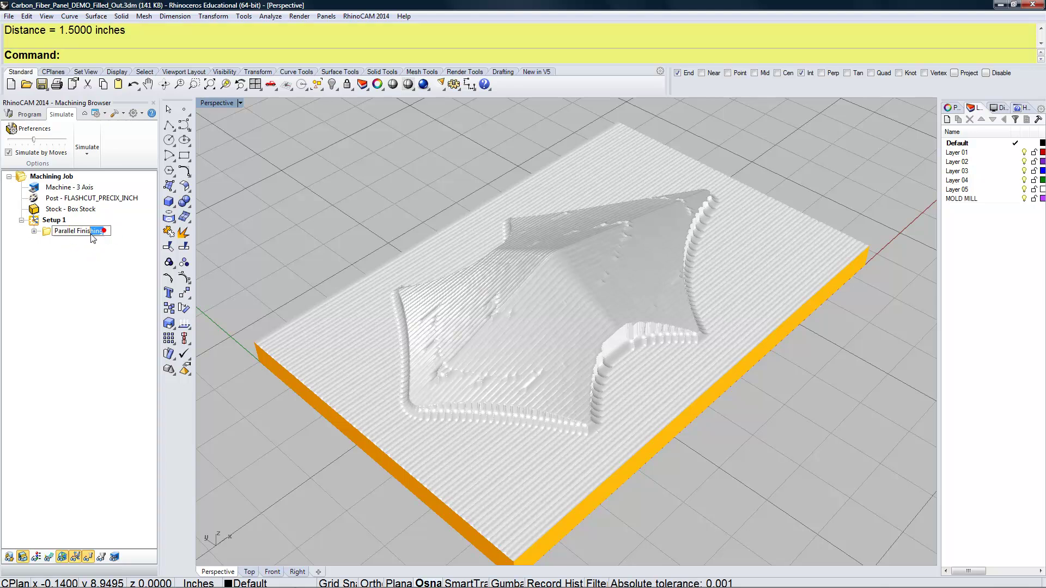
drag(90, 236, 76, 235)
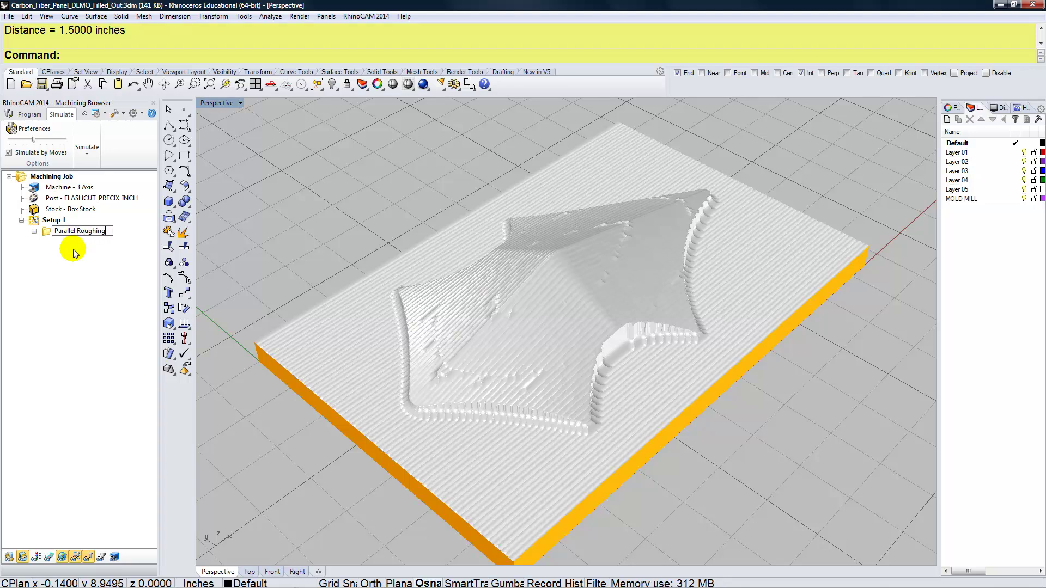
text(Roughing)
key(Return)
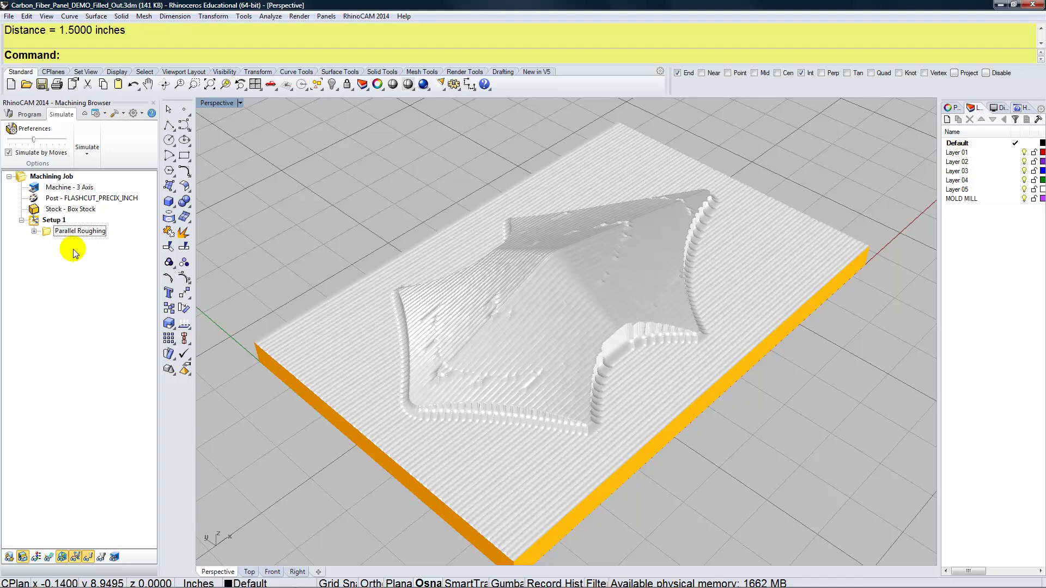
- Create a new 3 Axis Horizontal Finishing operation from the Program tab
click(31, 116)
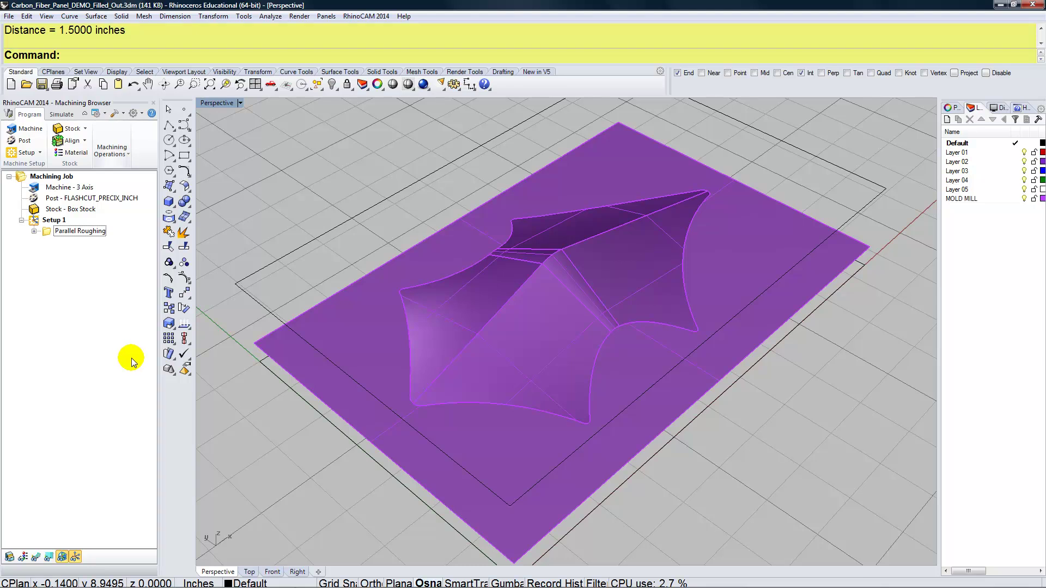
click(124, 154)
click(131, 200)
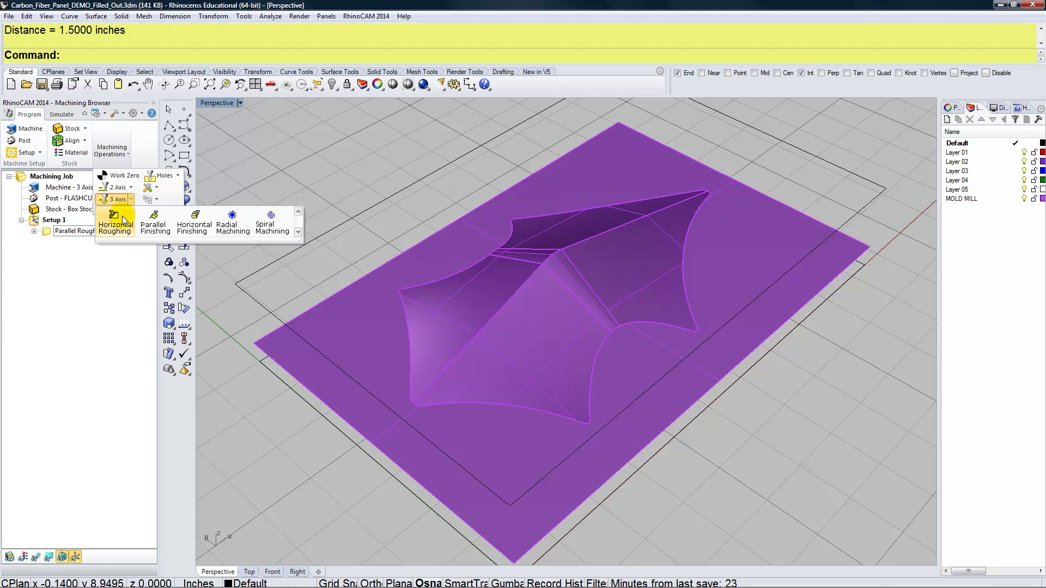
click(192, 229)
drag(192, 15, 221, 103)
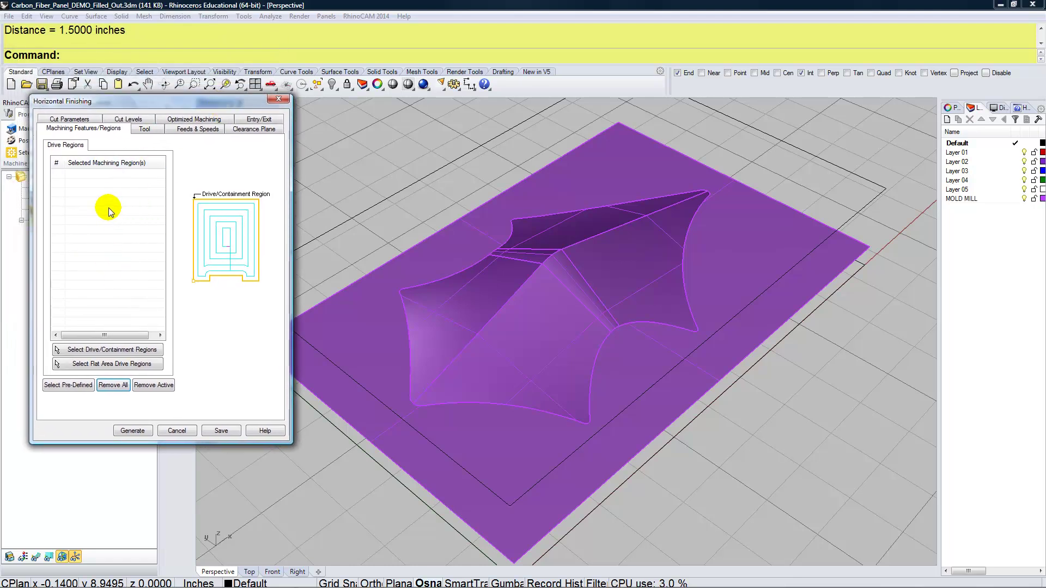
- Review the BallMill 3/8" tool, feeds and speeds, clearance plane, and cut parameters
click(144, 129)
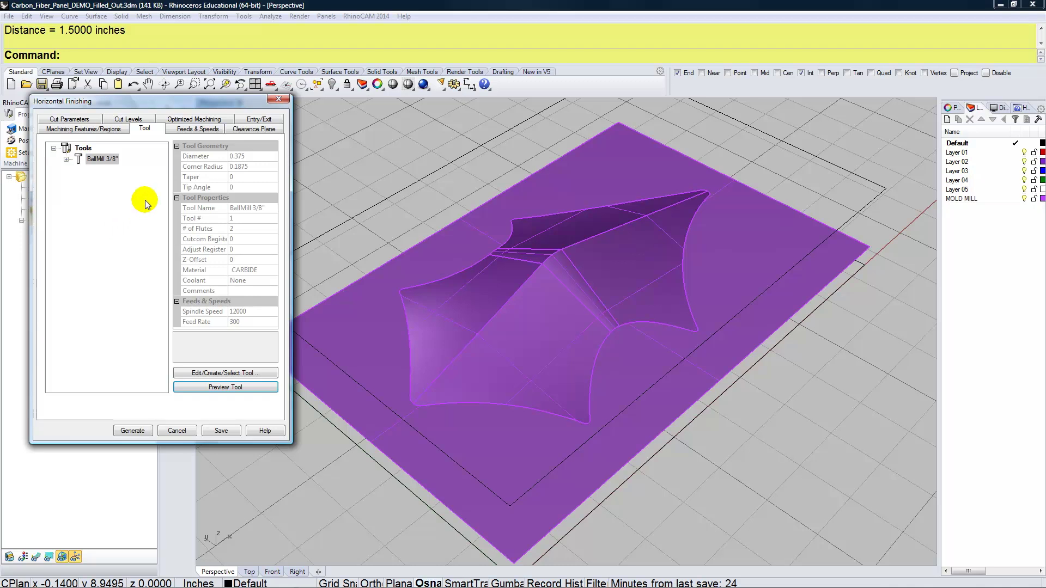
click(197, 129)
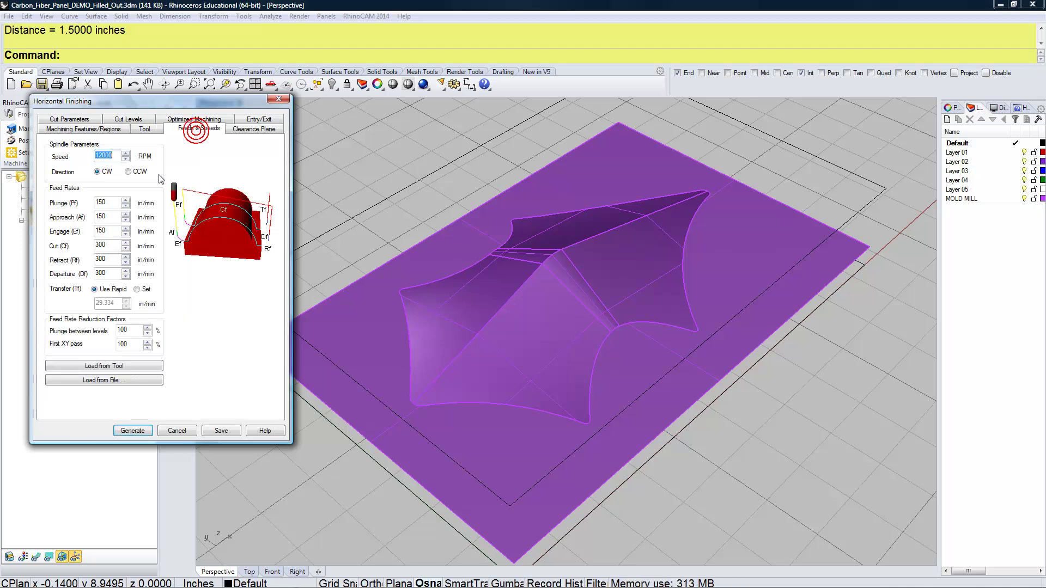
click(243, 129)
right_drag(501, 342, 476, 274)
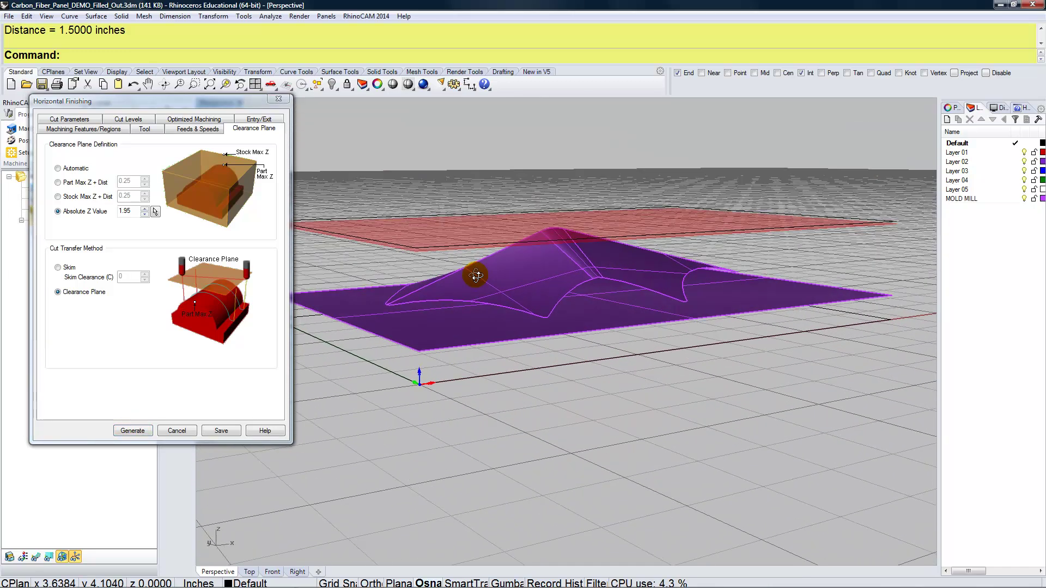
click(73, 119)
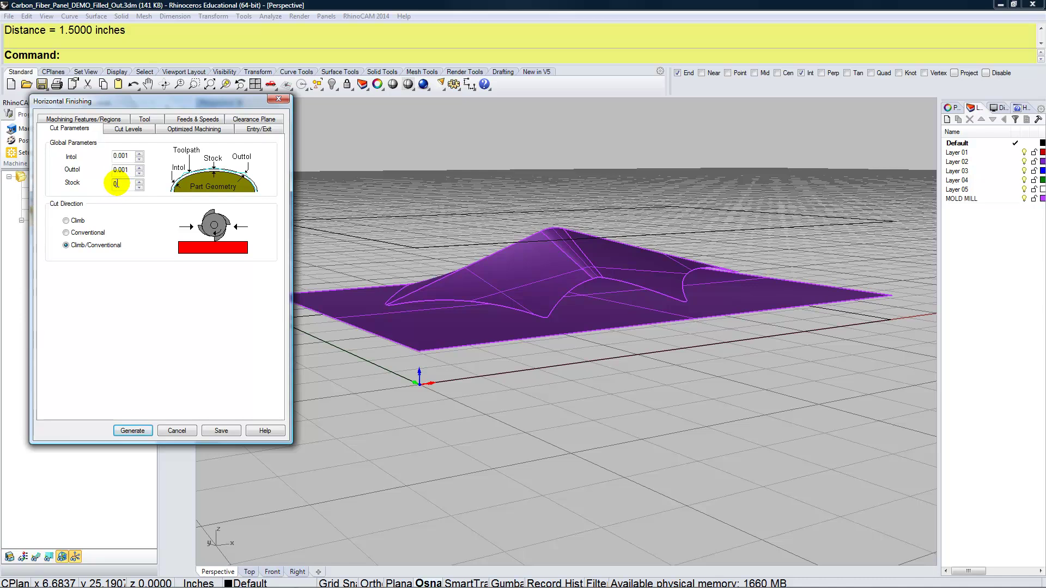
- Set the Horizontal Finishing cut levels to a fixed .09375 stepdown, ordered depth first
click(129, 129)
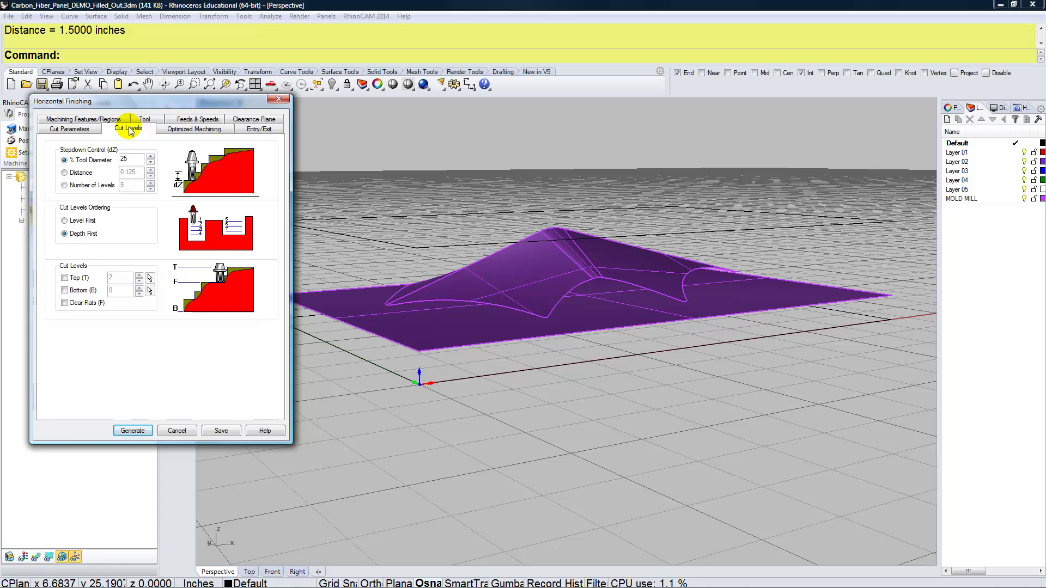
click(91, 174)
double_click(128, 172)
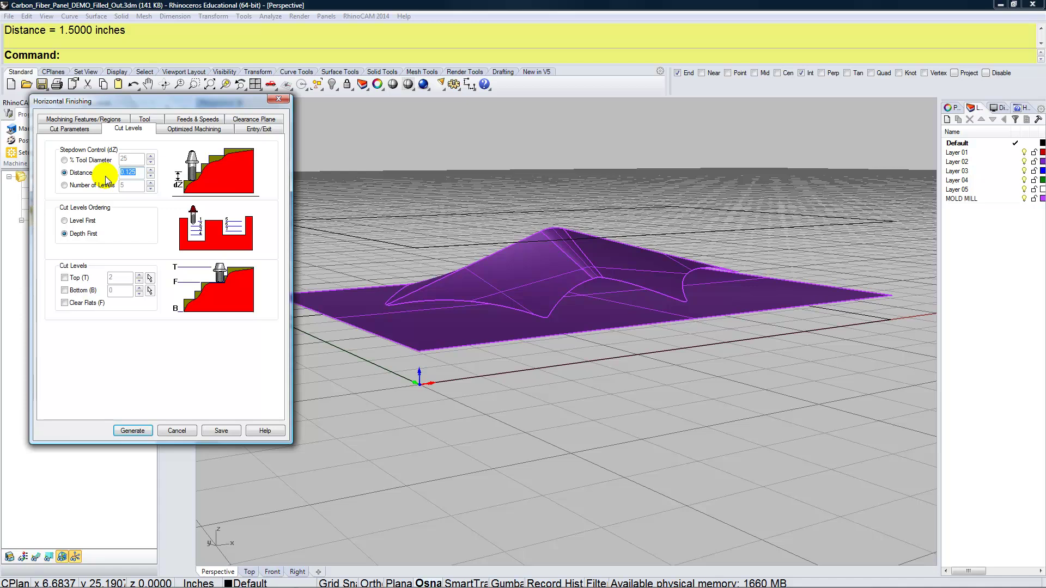
key(BackSpace)
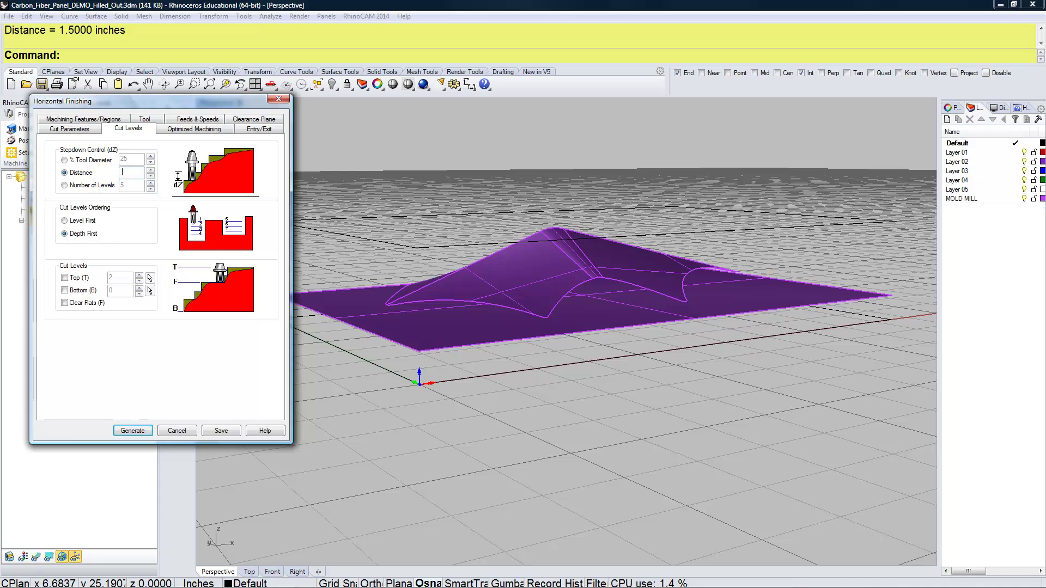
text(.09375)
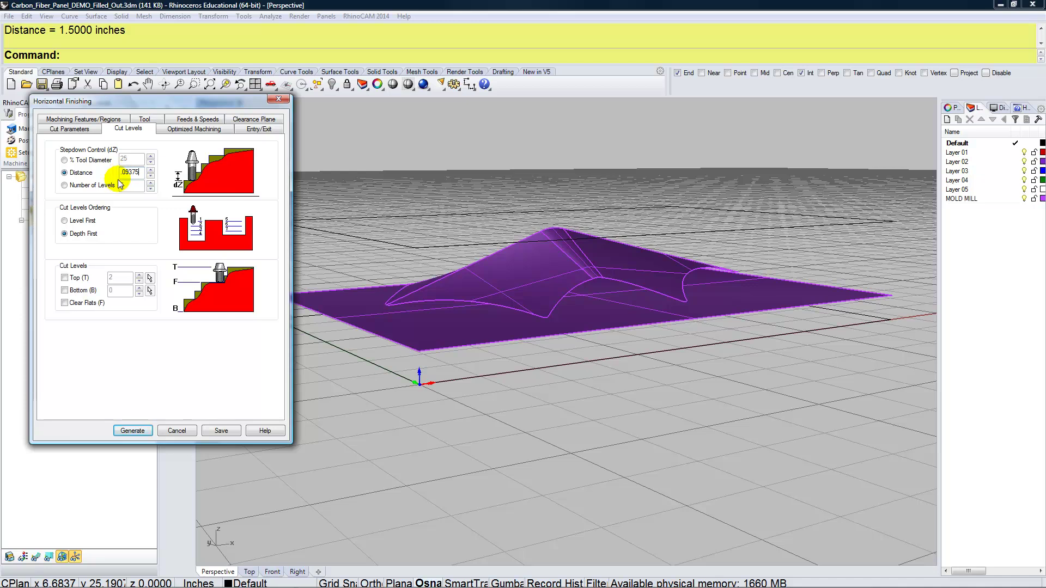
- Enable optimized XY machining between levels with a .075 stepover distance instead of 0.125
click(178, 134)
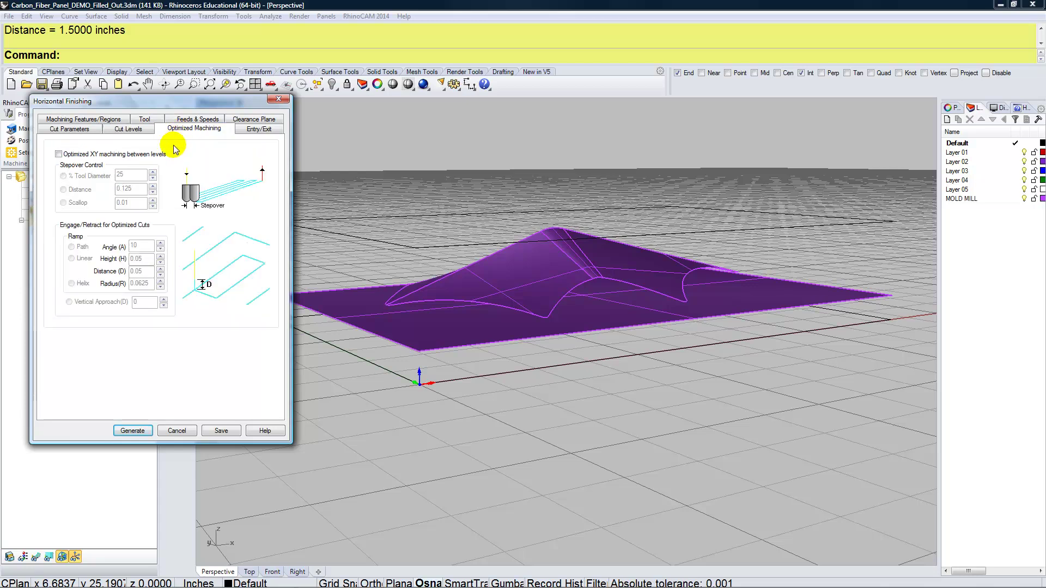
click(58, 155)
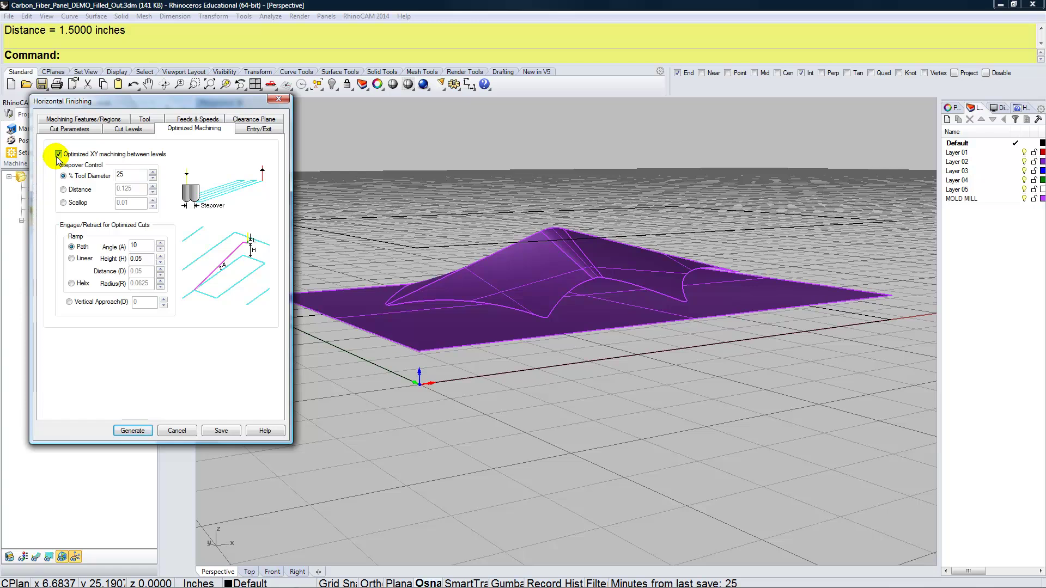
click(64, 189)
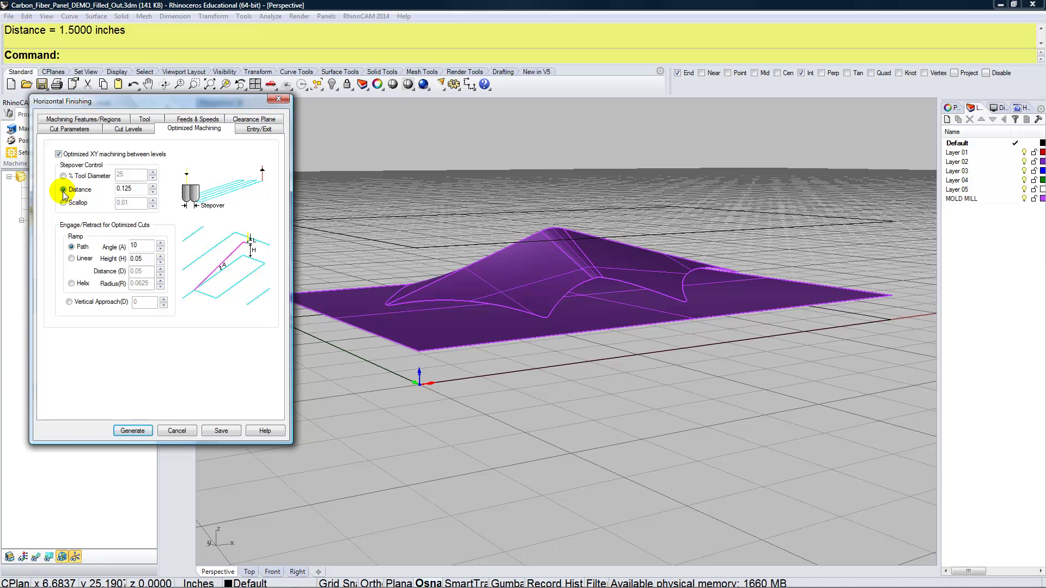
double_click(137, 189)
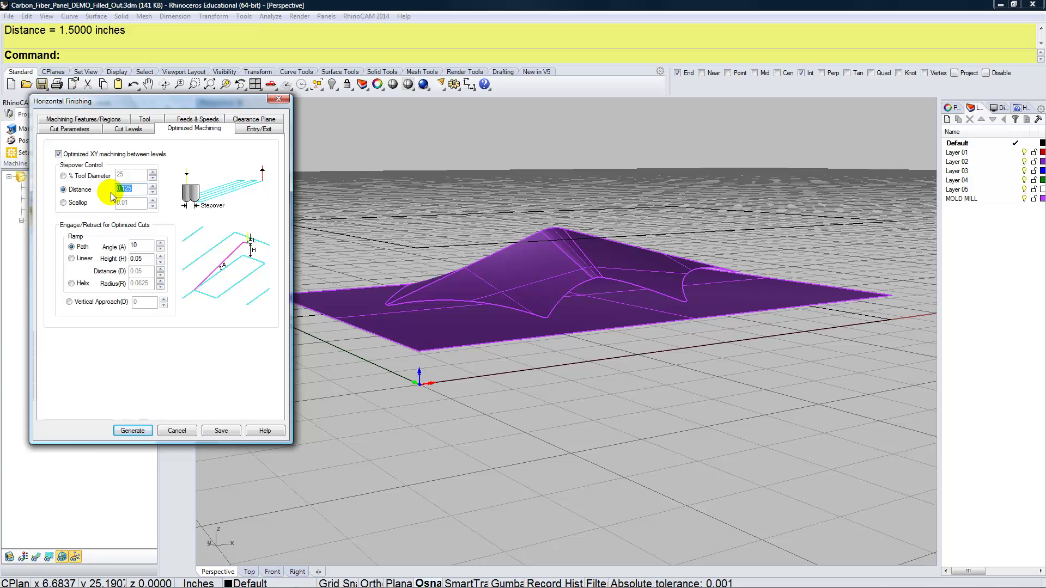
key(BackSpace)
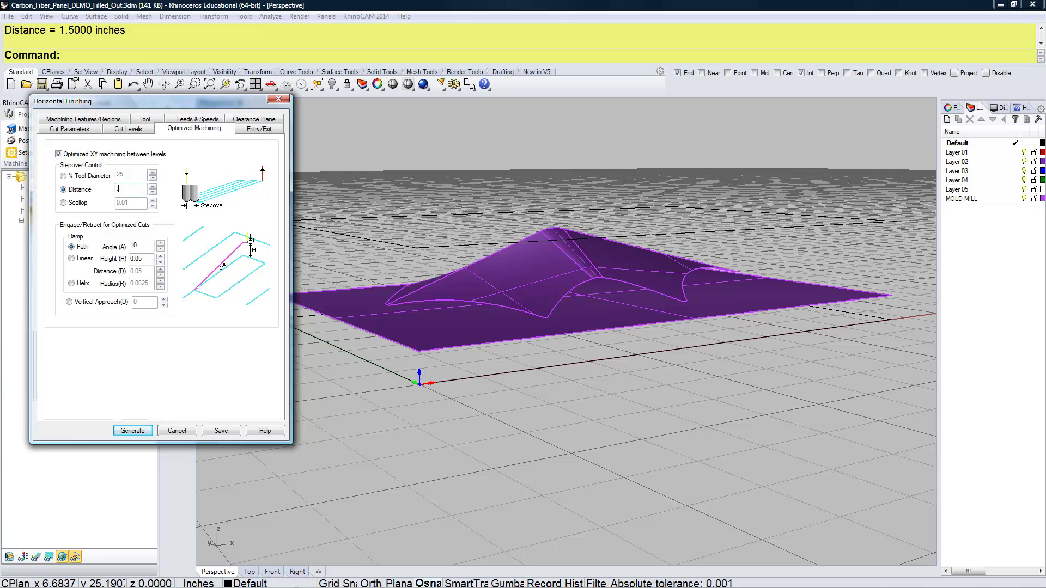
text(.075)
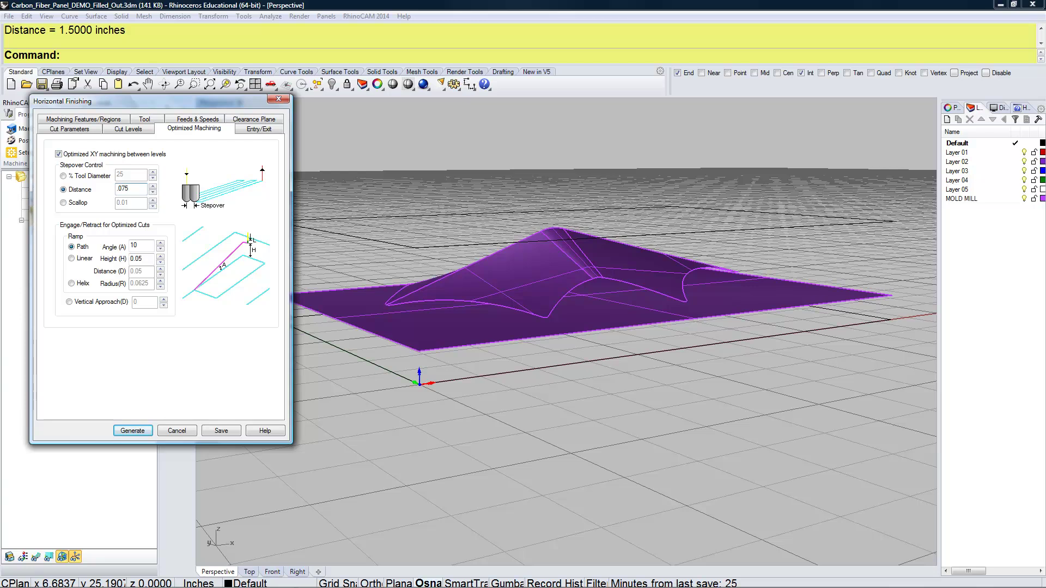
click(113, 254)
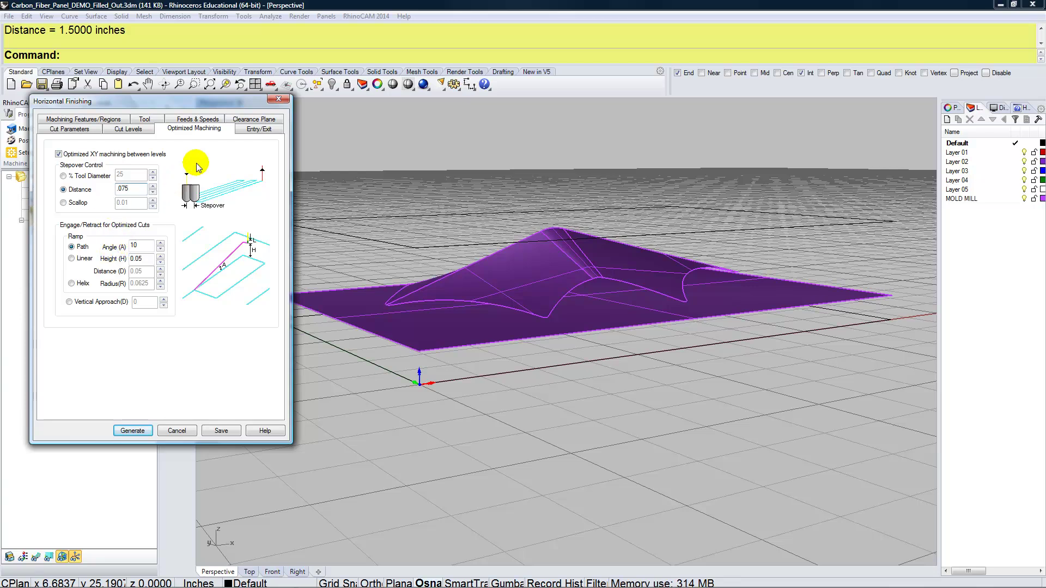
click(254, 129)
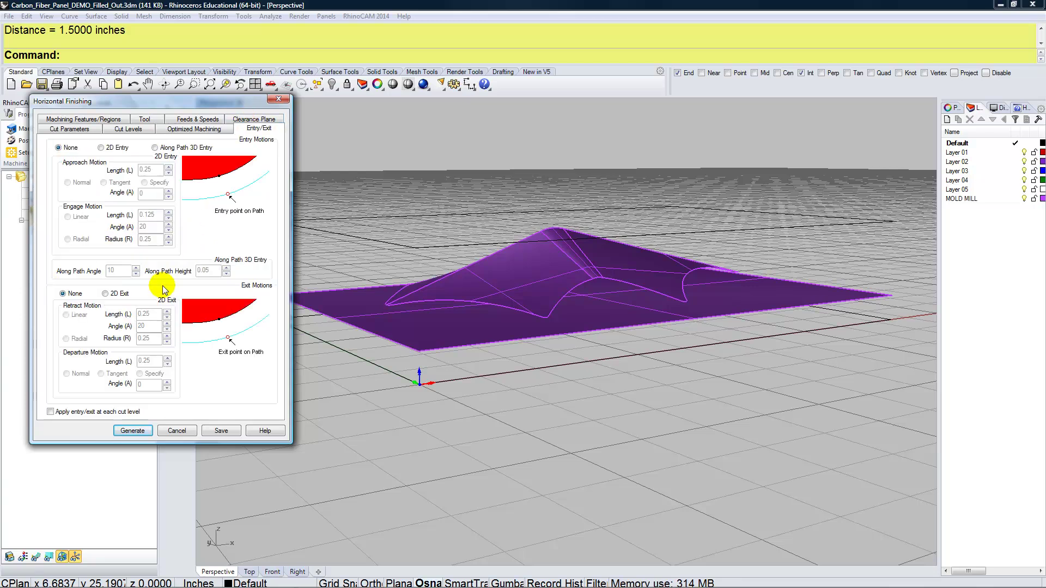
- Generate the Horizontal Finishing toolpath and reorder it below Parallel Roughing in Setup 1
click(132, 430)
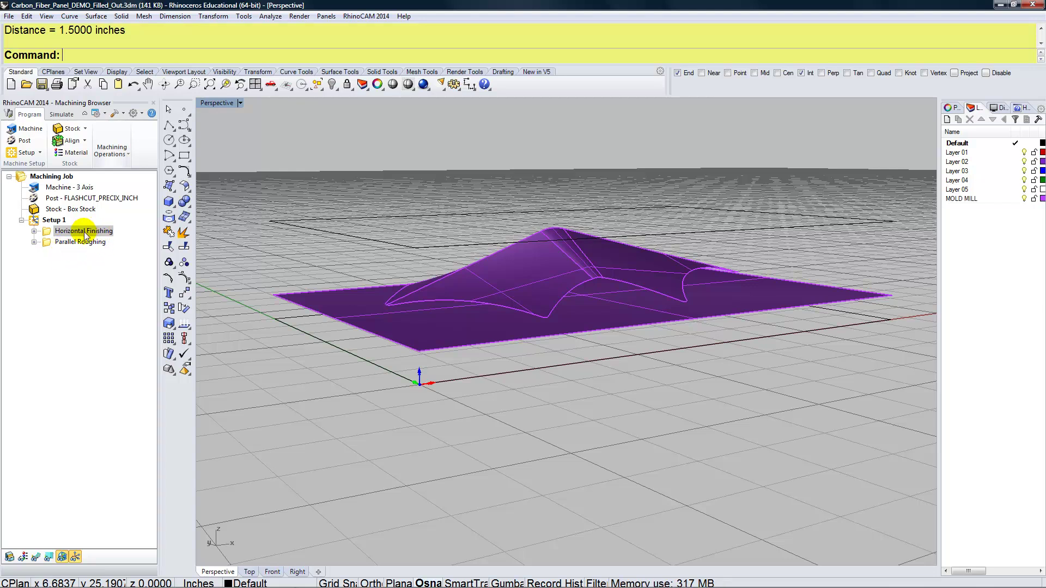
click(62, 230)
mouse_move(64, 246)
mouse_down()
mouse_move(34, 233)
mouse_move(52, 255)
mouse_up()
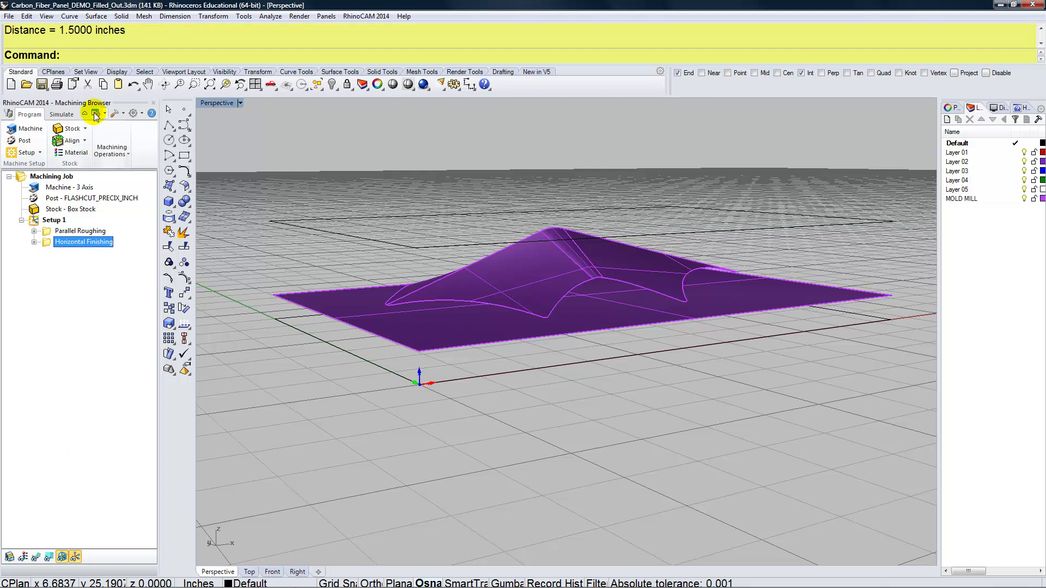
- Show the Parallel Roughing simulated stock and look down on the foam block
click(66, 114)
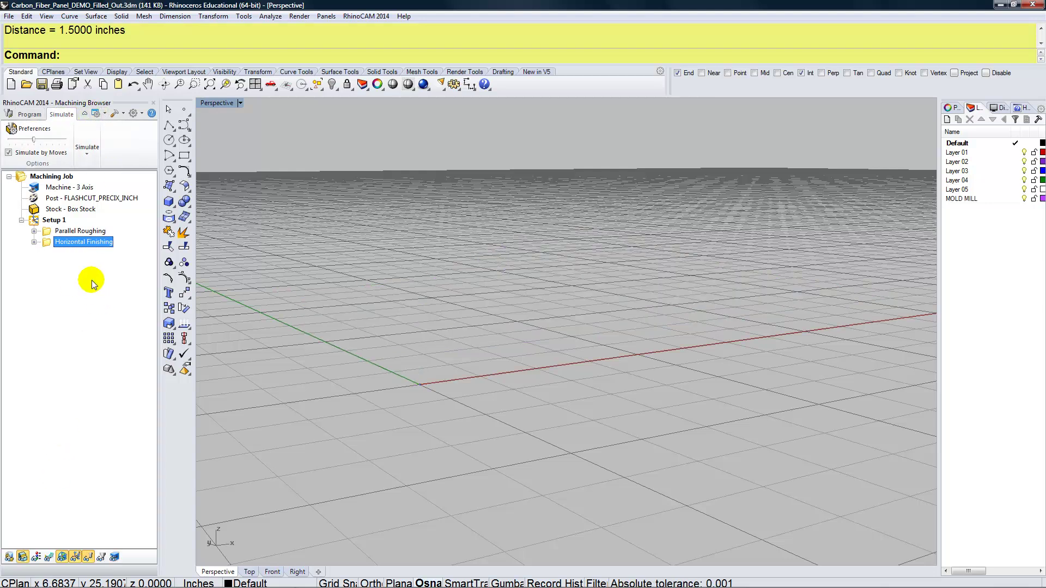
click(87, 231)
right_drag(426, 278, 450, 317)
- Simulate the Horizontal Finishing toolpath and inspect the smoothly finished mold surface
click(82, 242)
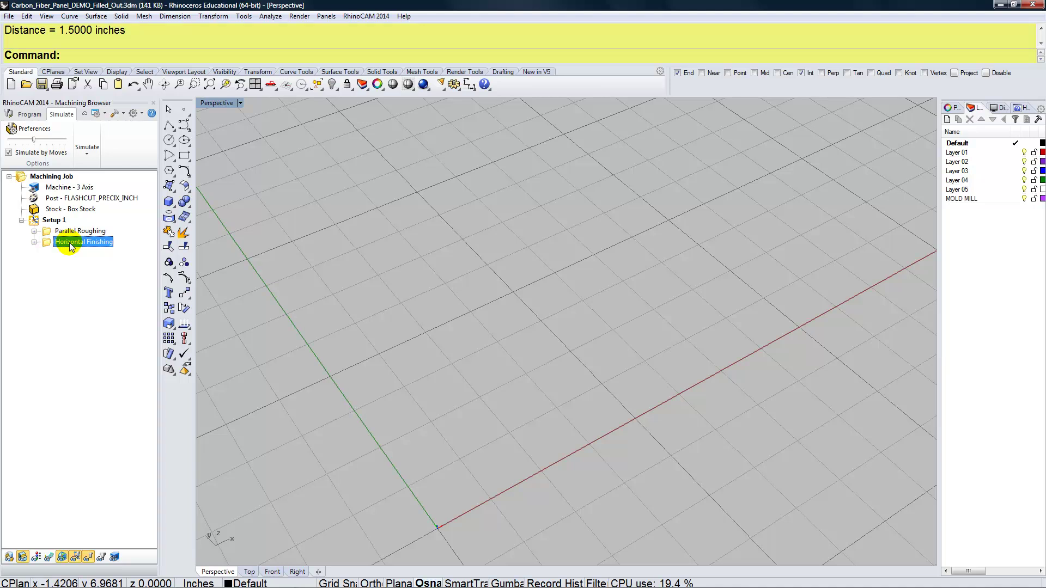
right_click(71, 246)
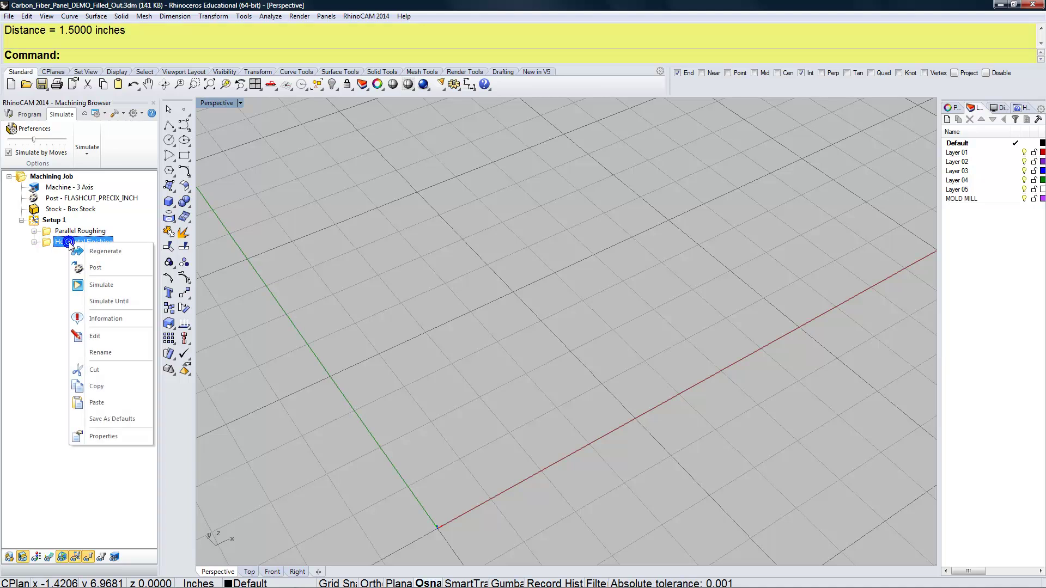
click(77, 287)
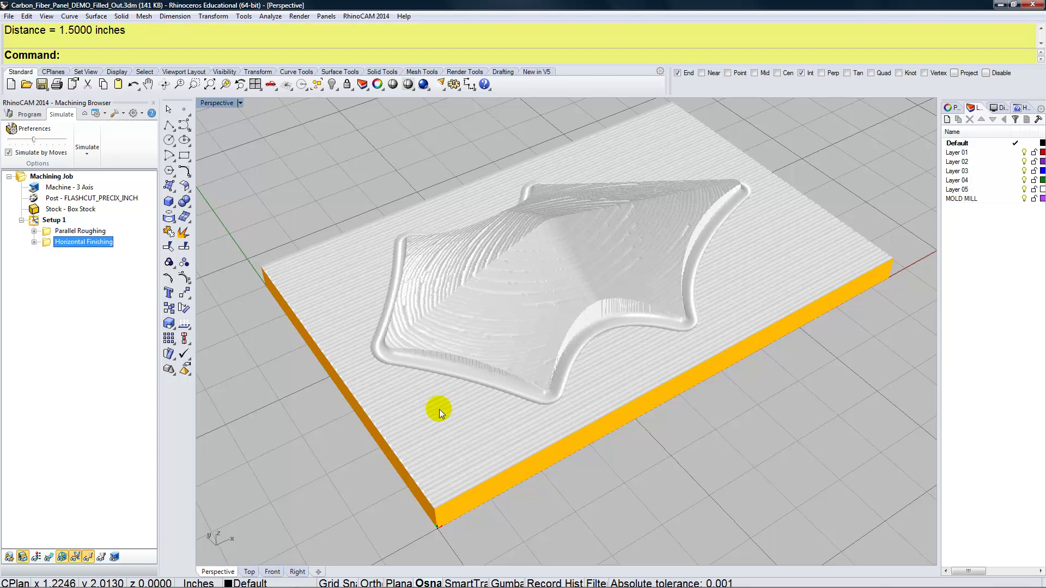
right_drag(439, 403, 452, 379)
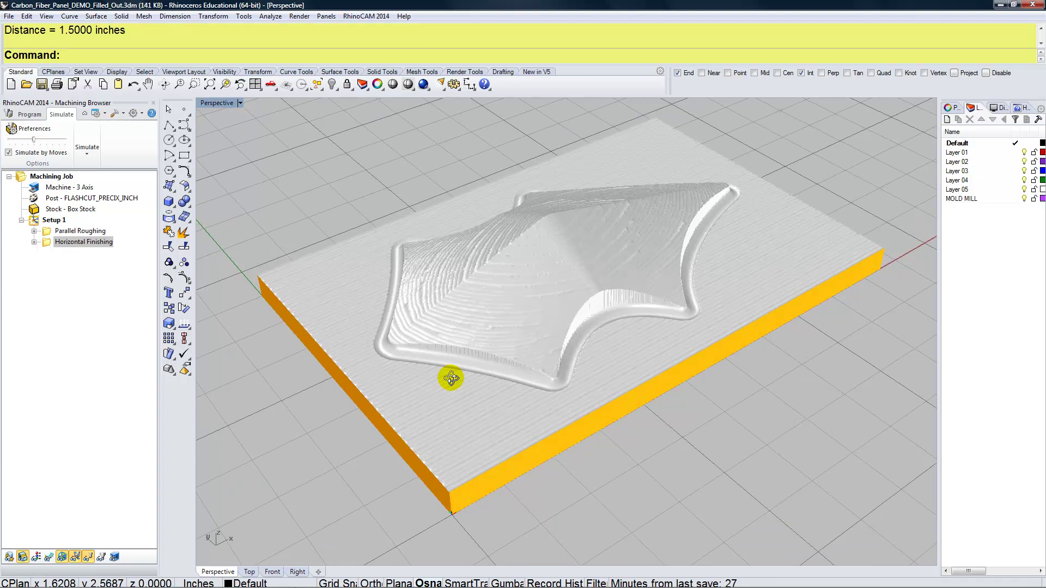
click(140, 115)
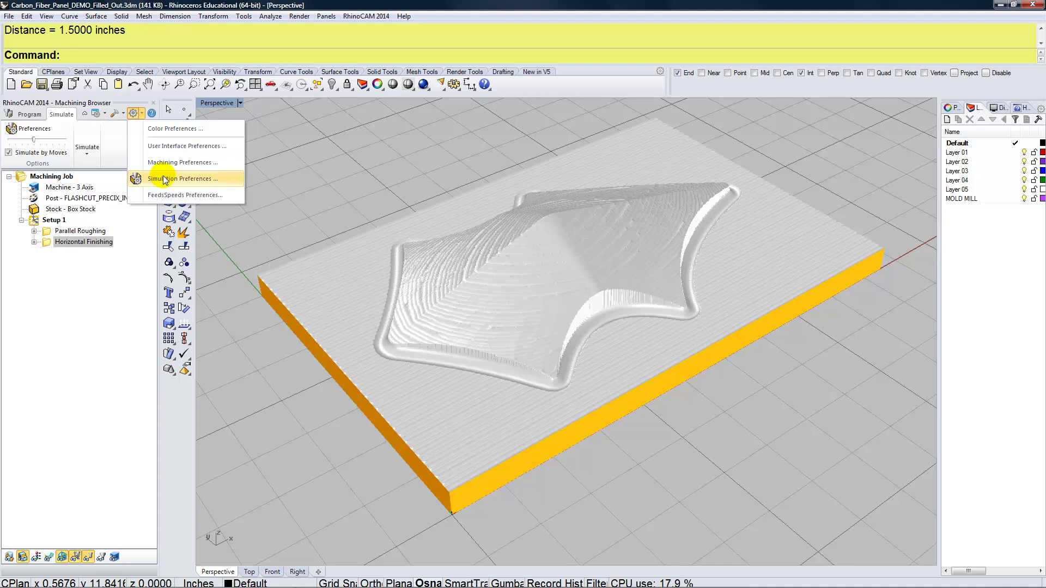
click(191, 179)
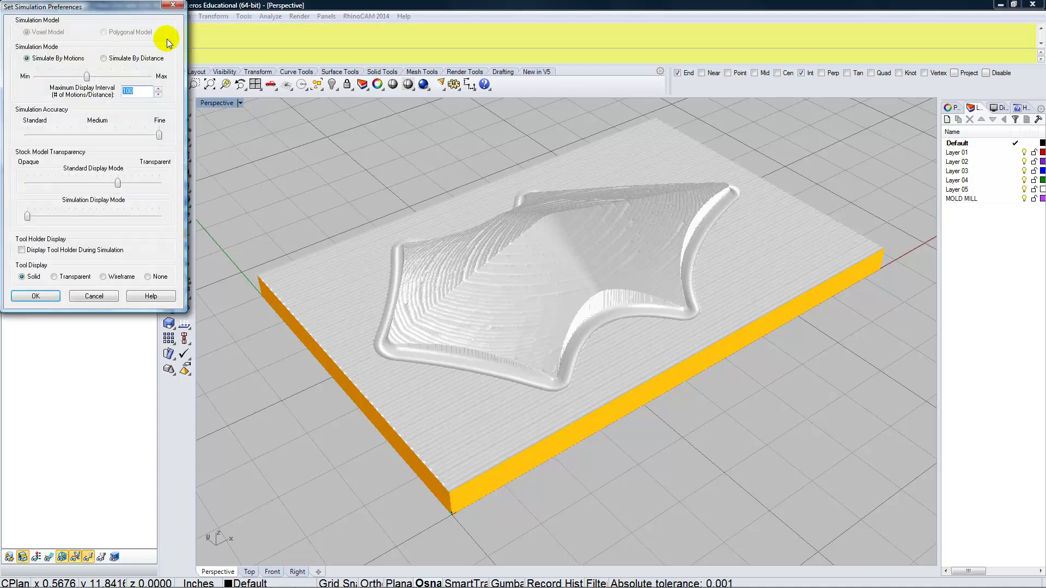
drag(136, 7, 269, 132)
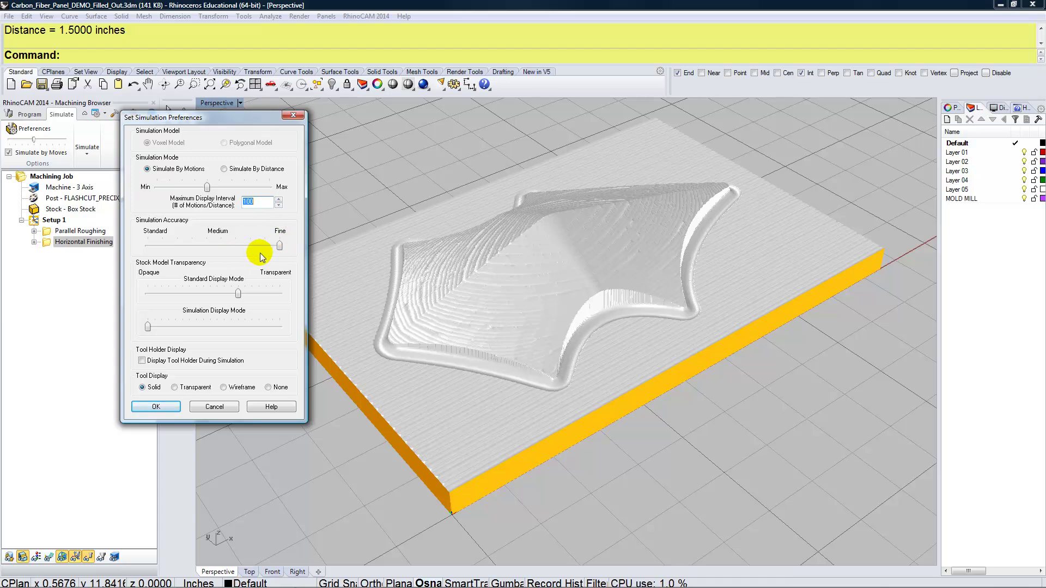
click(155, 406)
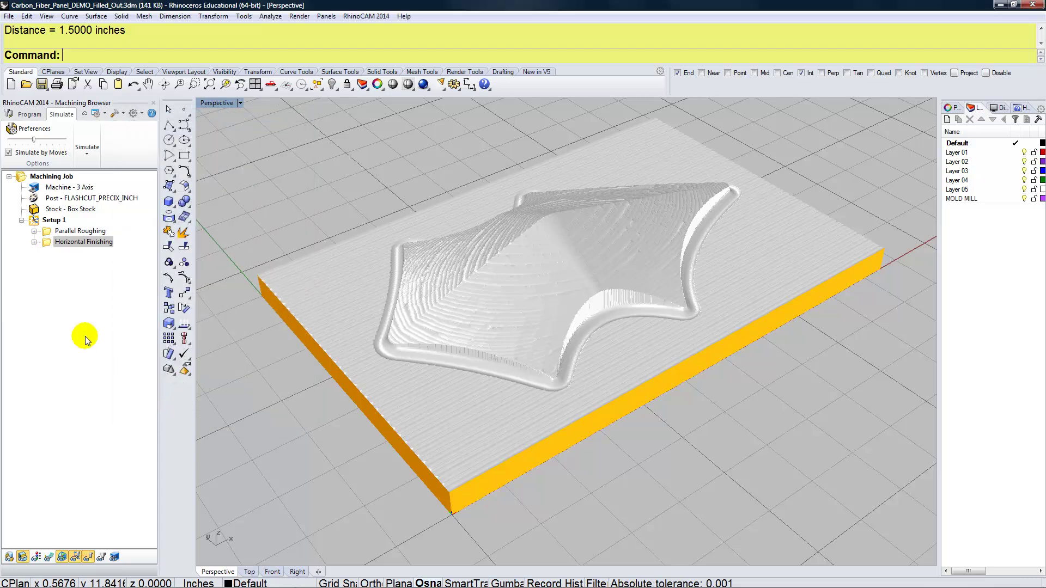
click(77, 233)
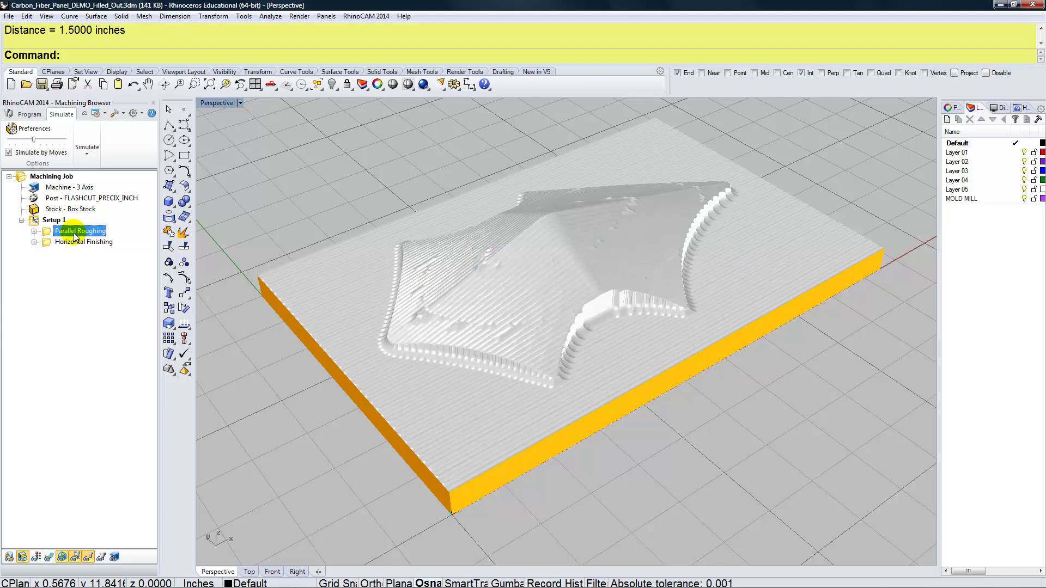
click(71, 242)
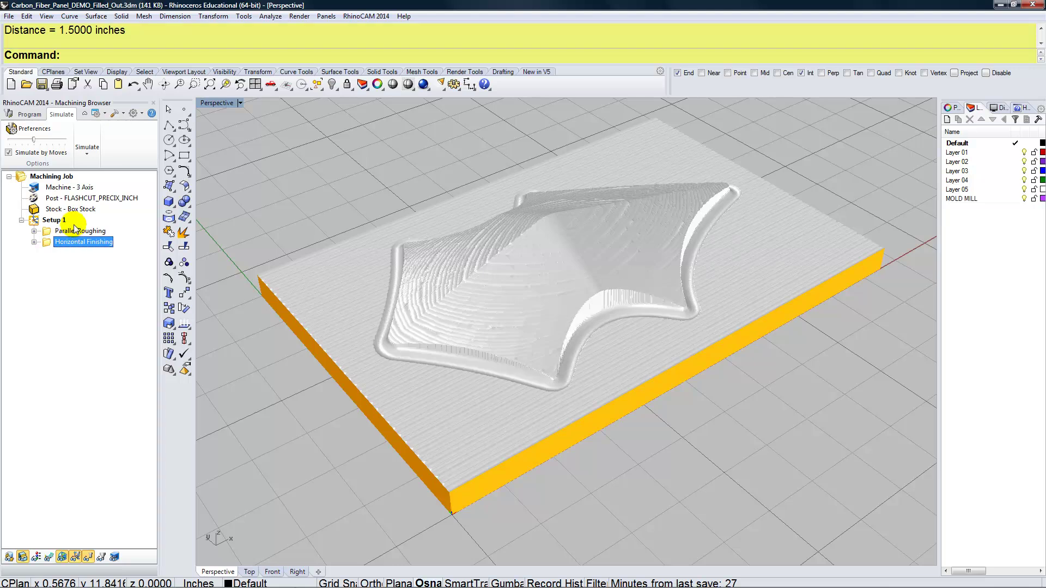
click(74, 229)
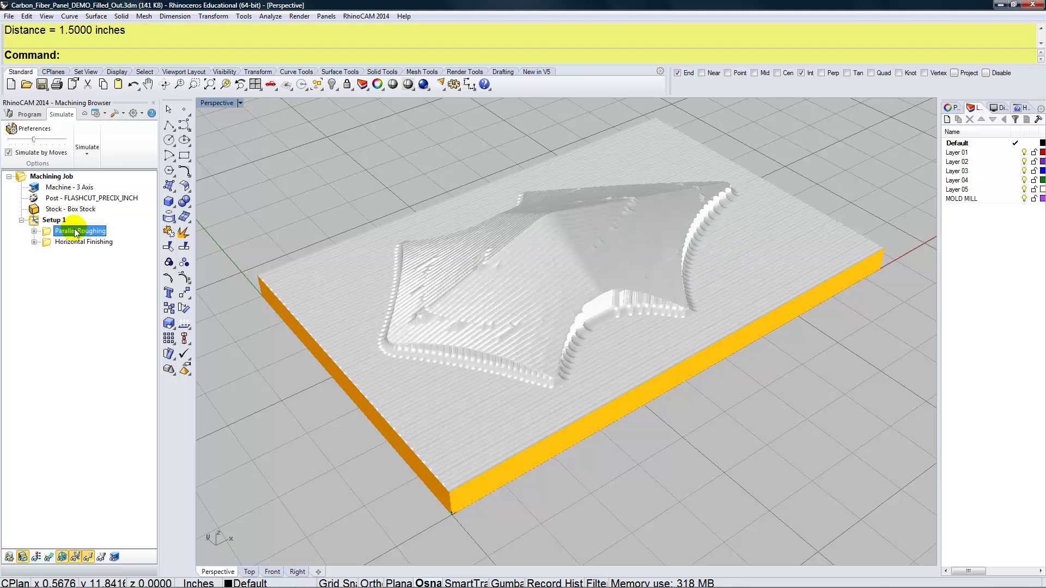
click(77, 243)
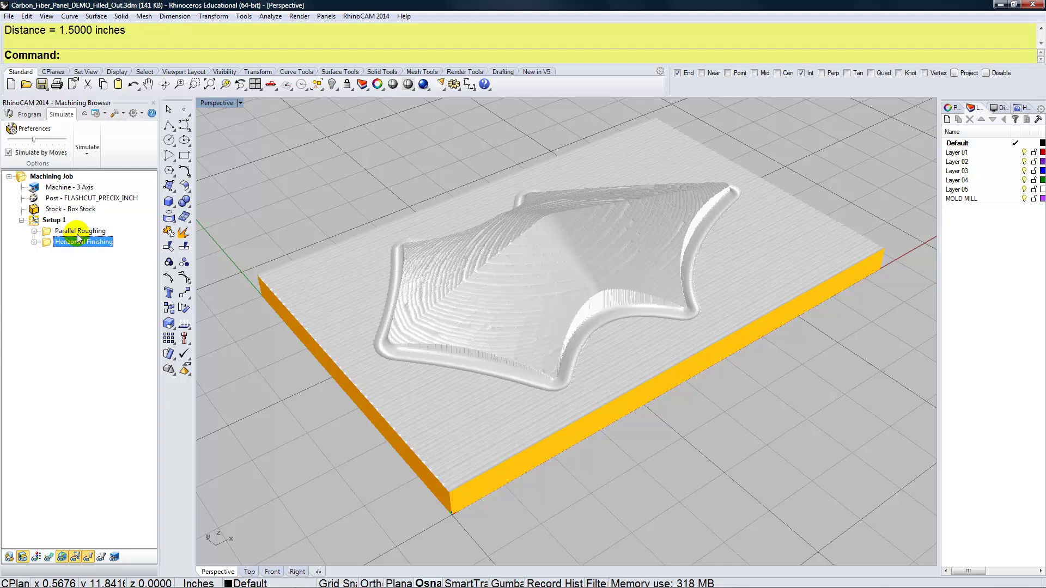
click(77, 232)
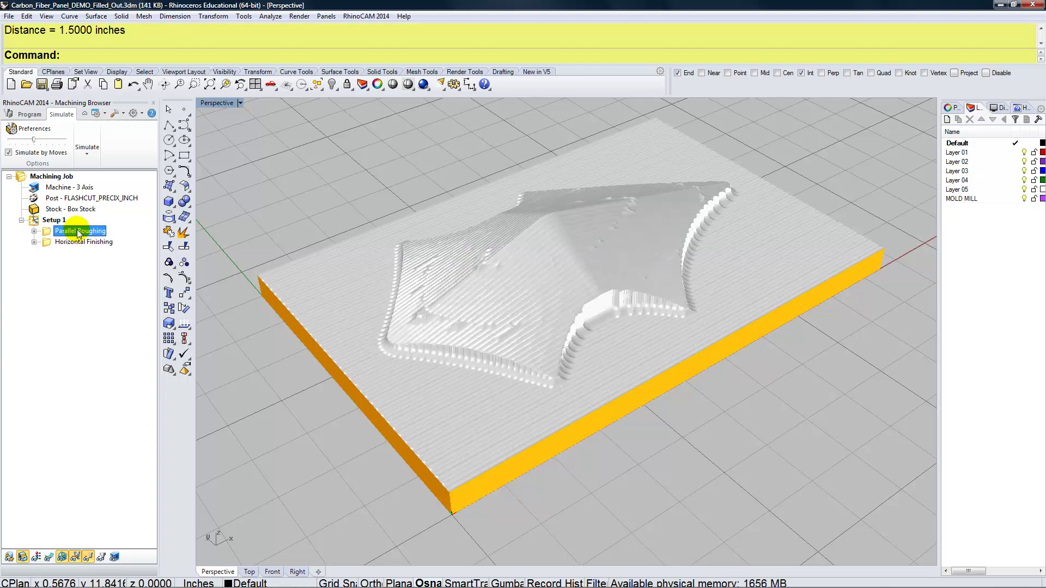
right_click(79, 233)
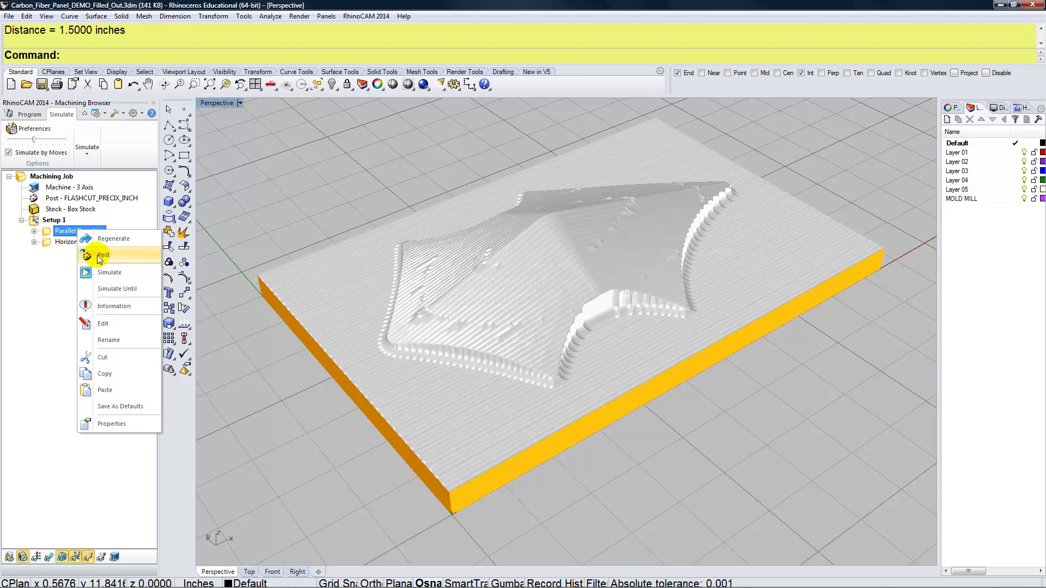
click(50, 263)
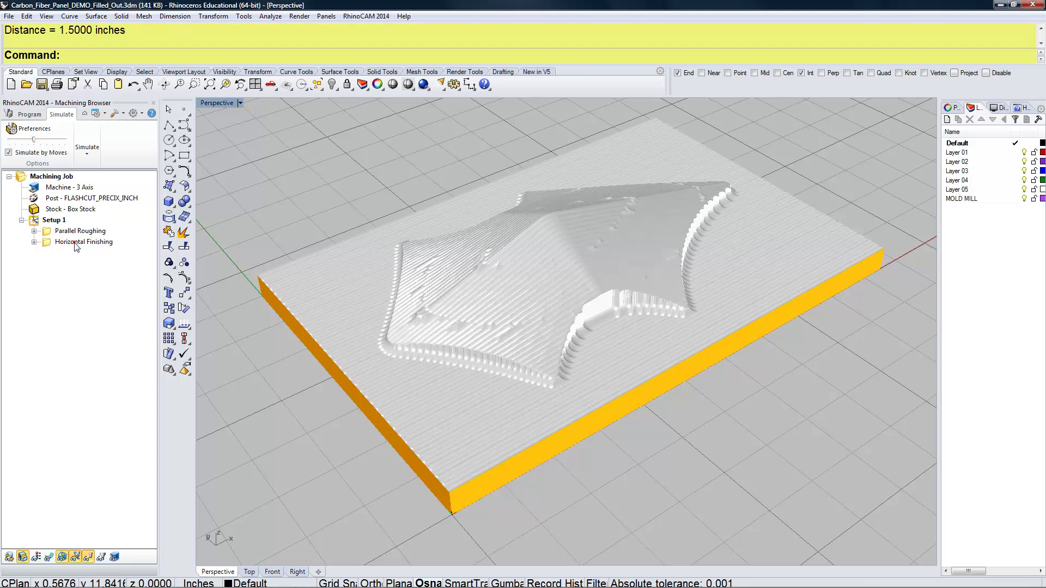
click(74, 243)
right_click(74, 243)
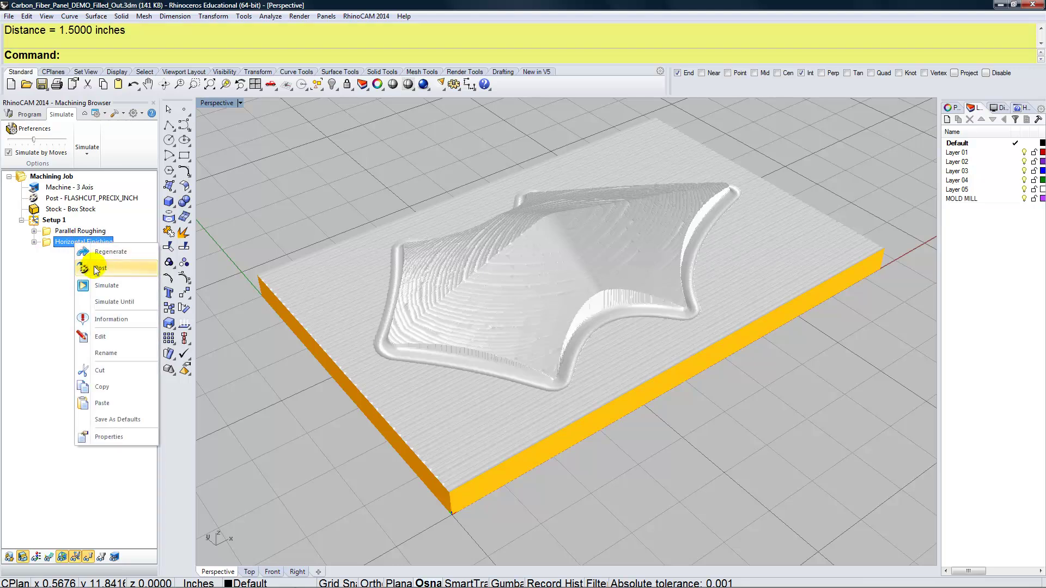
click(46, 287)
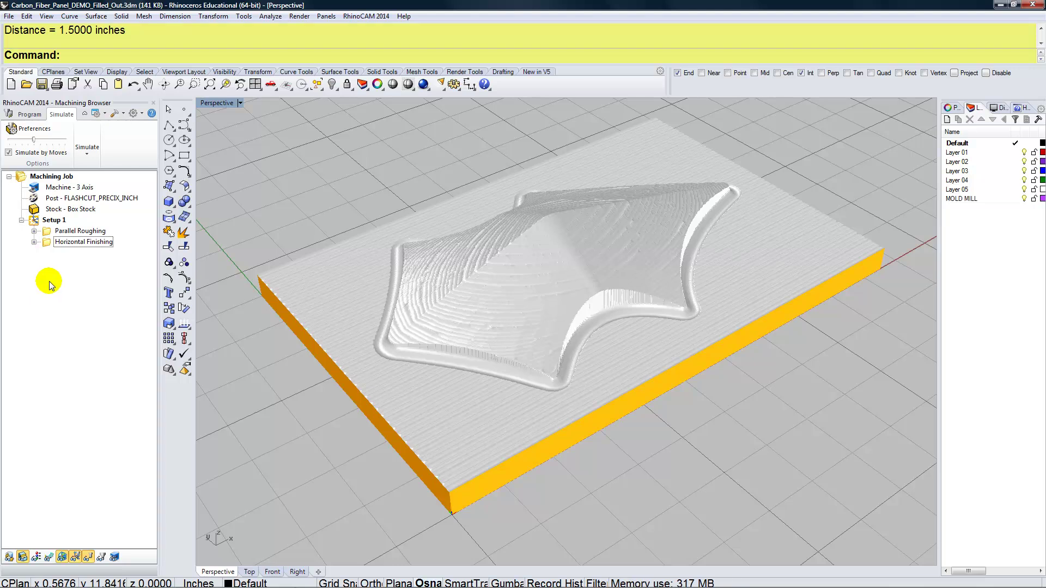